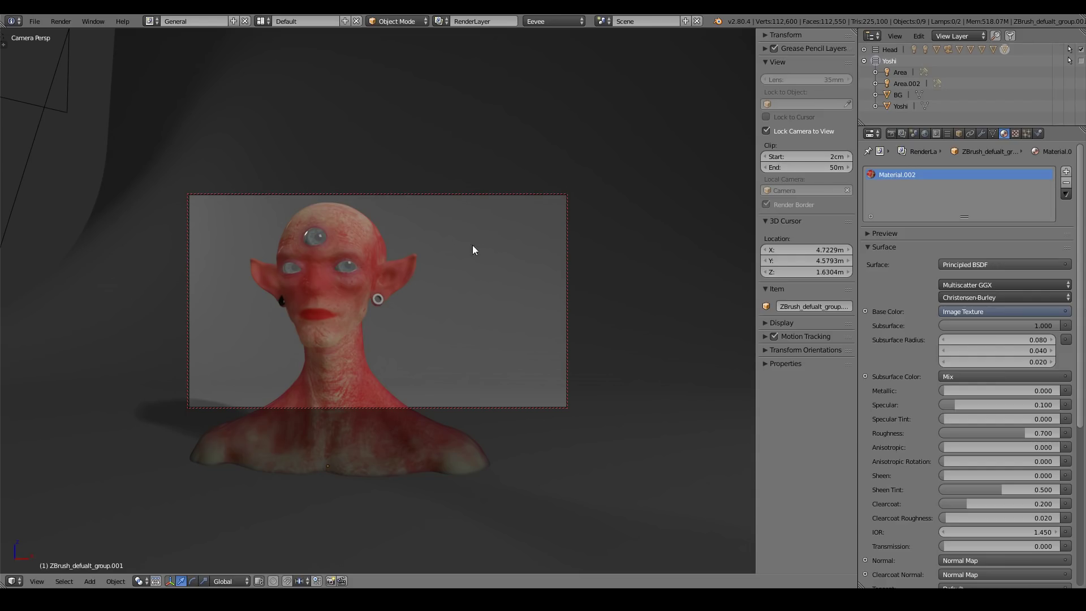
Keep Christensen-Burley as the head material's subsurface scattering method
left_click(951, 298)
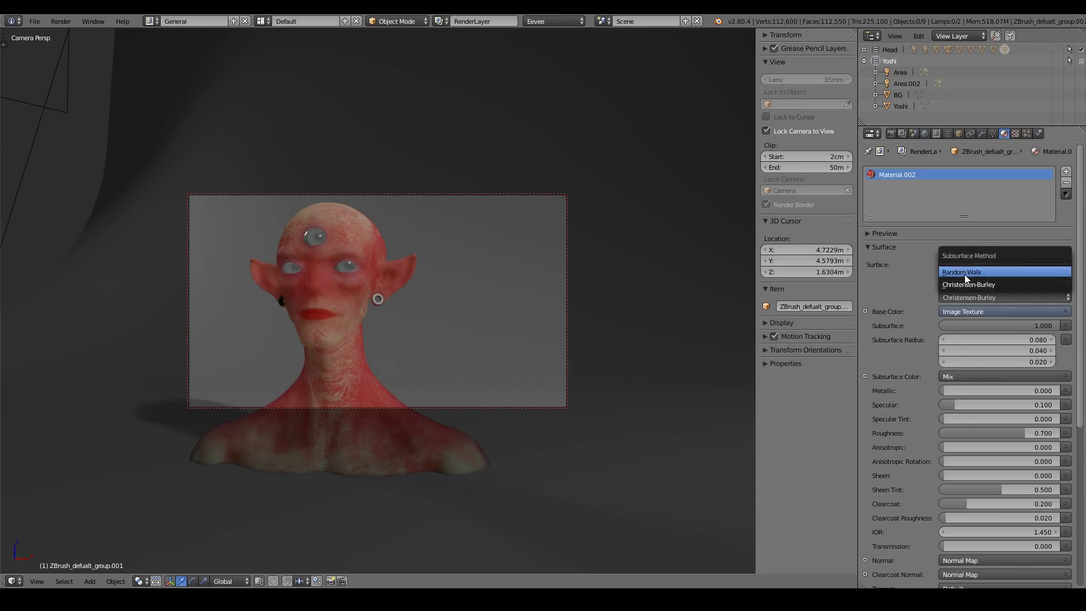
left_click(966, 289)
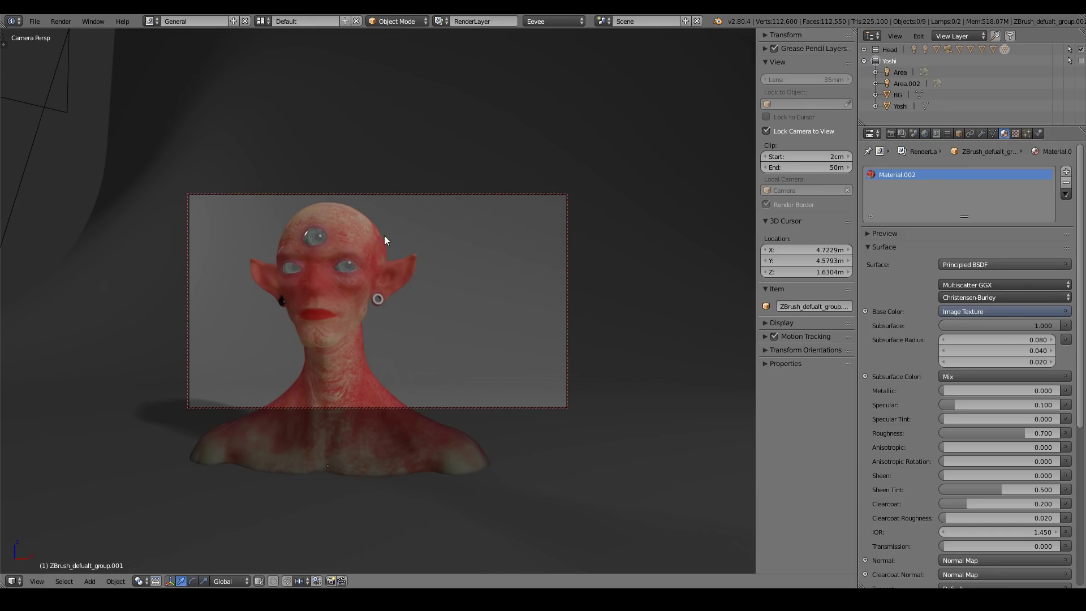
left_click(415, 249)
key("alt+a")
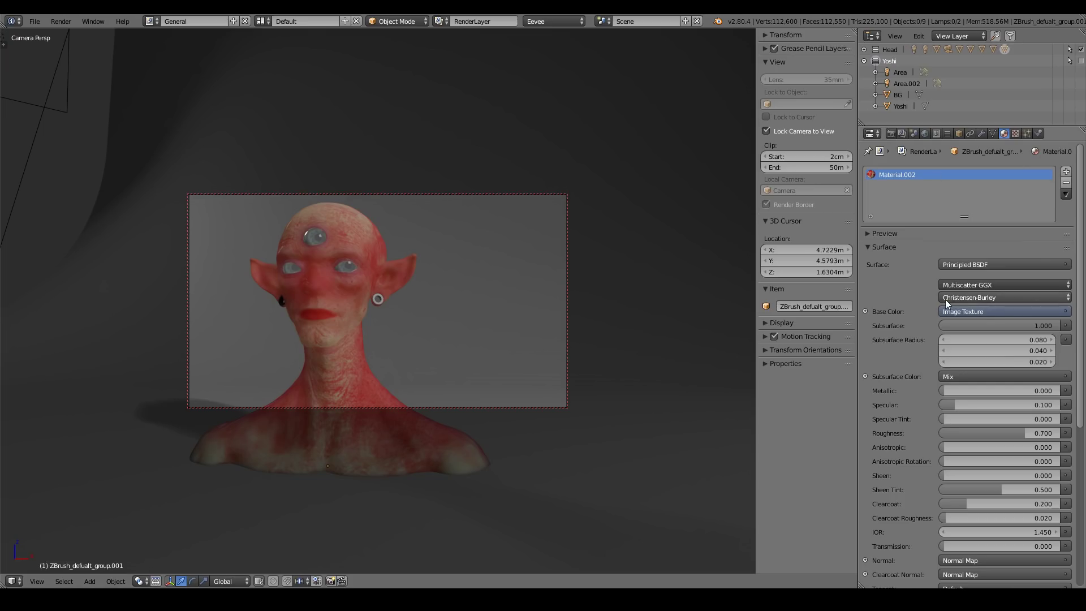
left_click(991, 297)
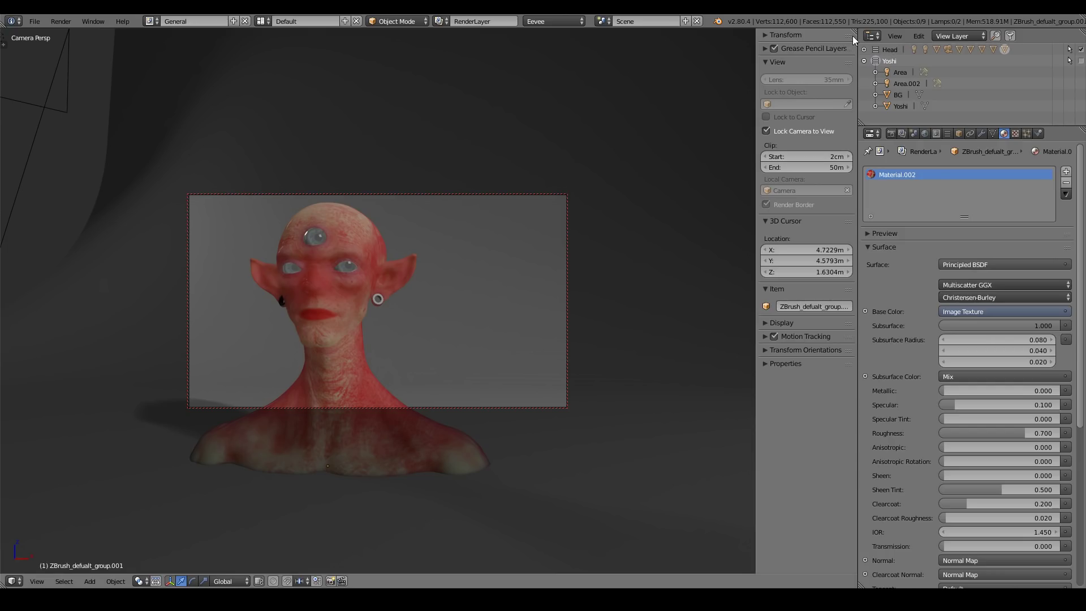
Turn the 3D view into an image viewer and compare render slots of Random_Walk_001
left_click(13, 581)
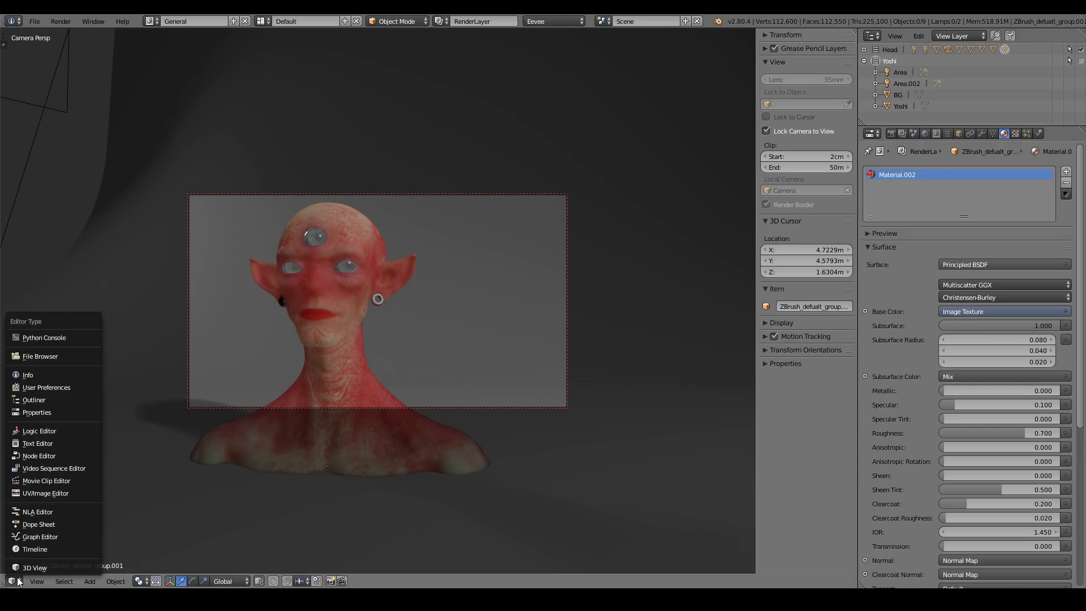
left_click(85, 494)
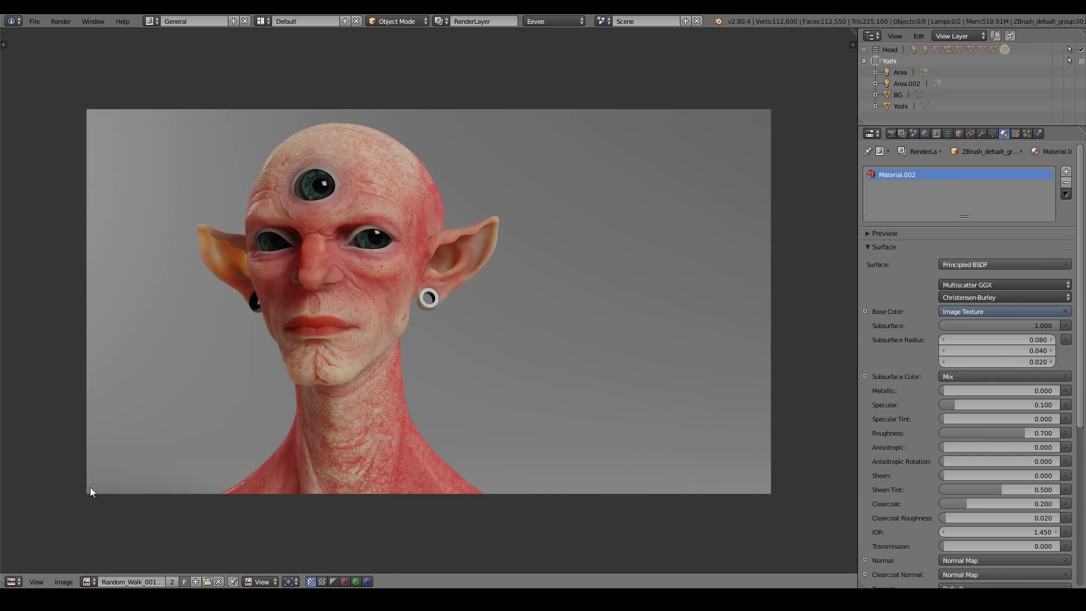
scroll(355, 260, "up", 1)
key("j")
scroll(363, 259, "up", 1)
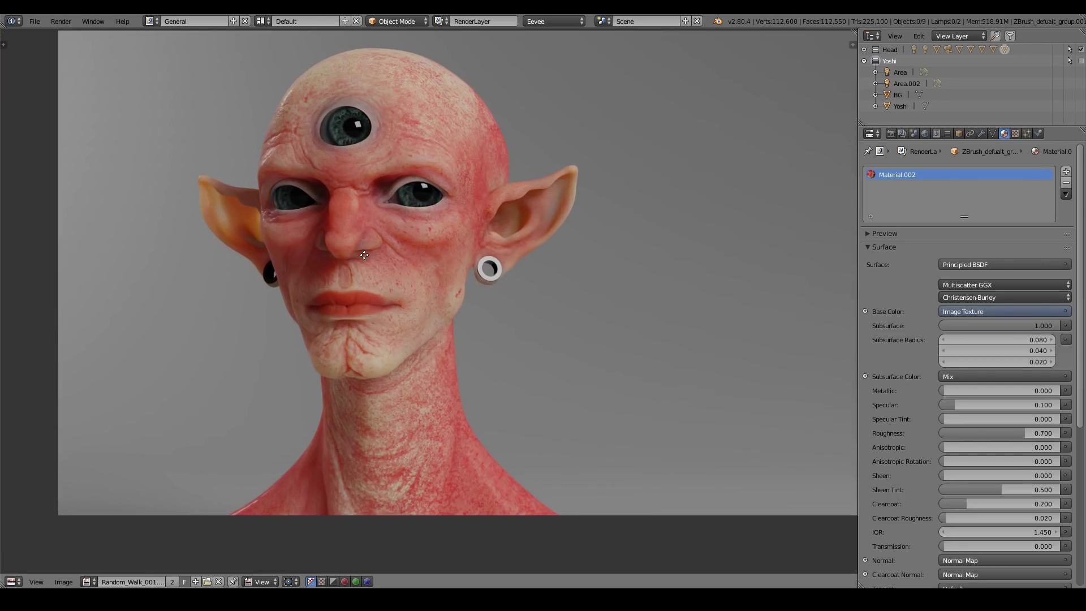
key("j")
middle_click_drag(391, 215, 380, 292)
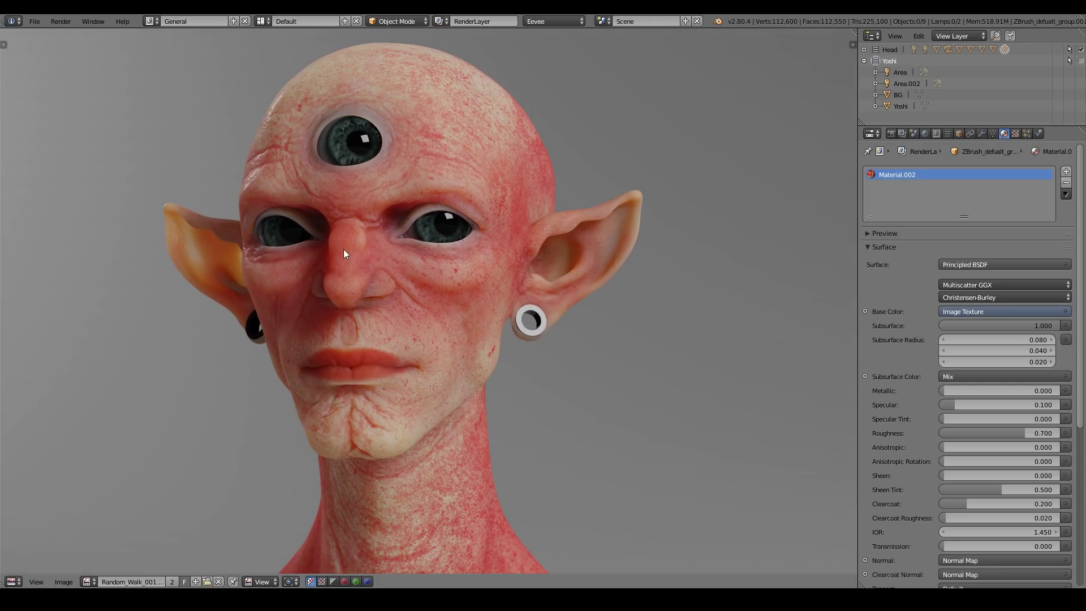
left_click(88, 582)
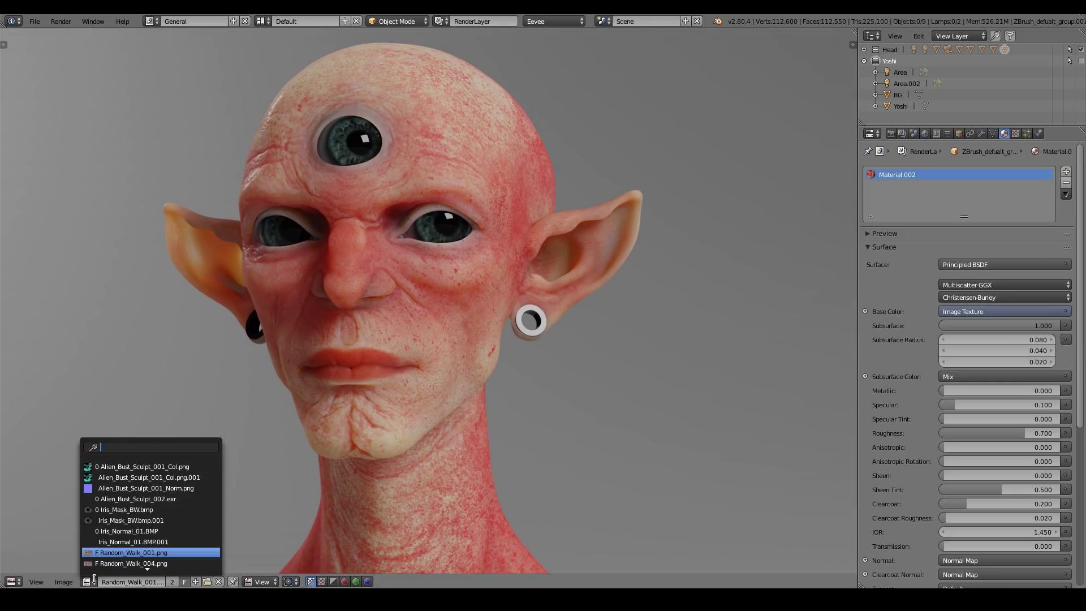
Display the Random_Walk_004.png render in the image viewer
left_click(109, 563)
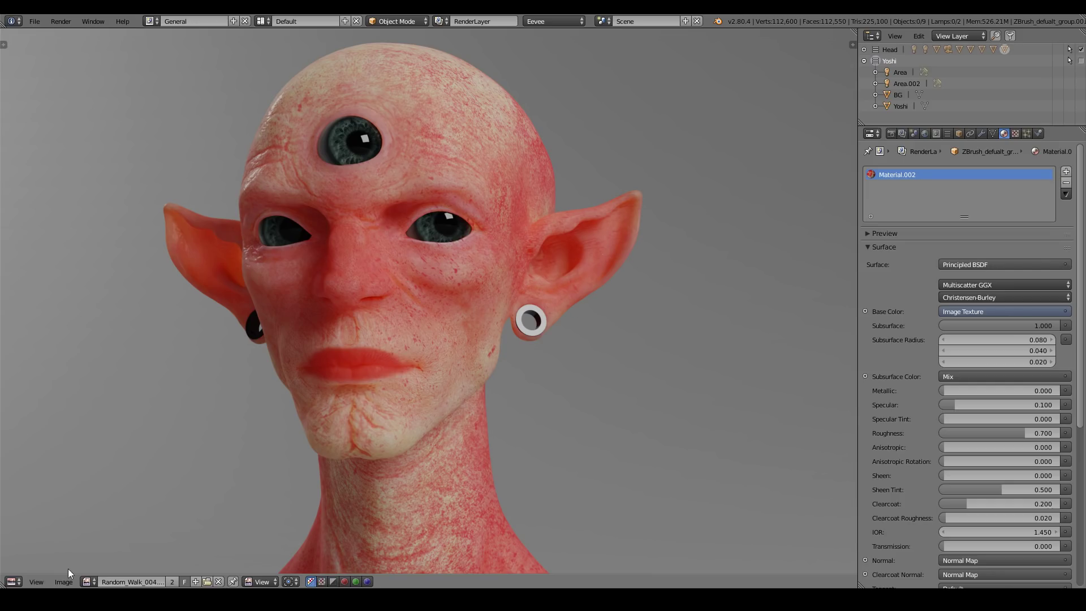
Switch back to Random_Walk_001.png and zoom in on the head's third eye
left_click(89, 582)
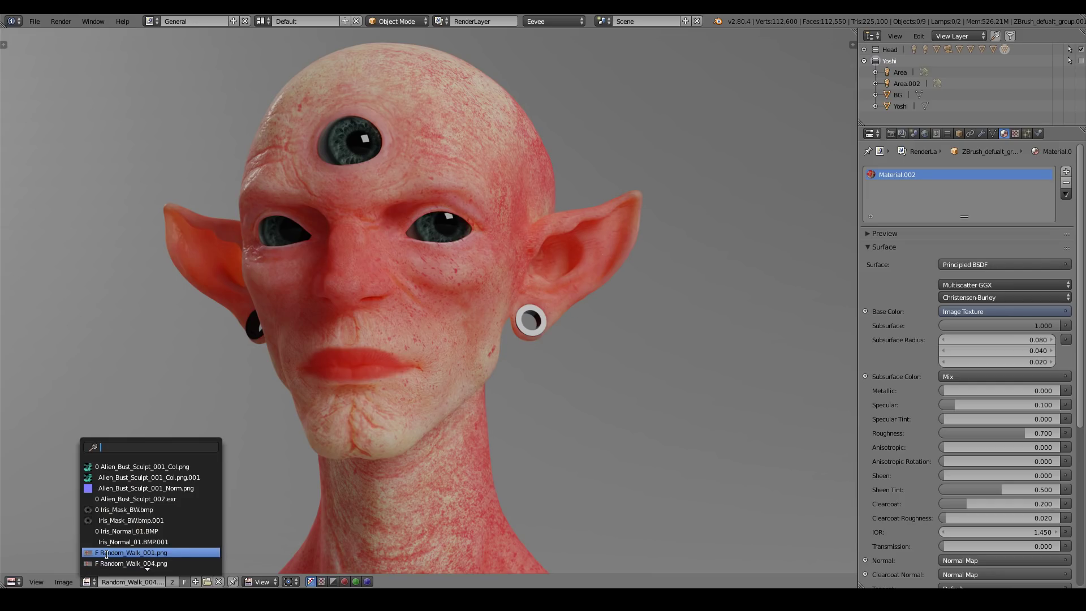
left_click(106, 553)
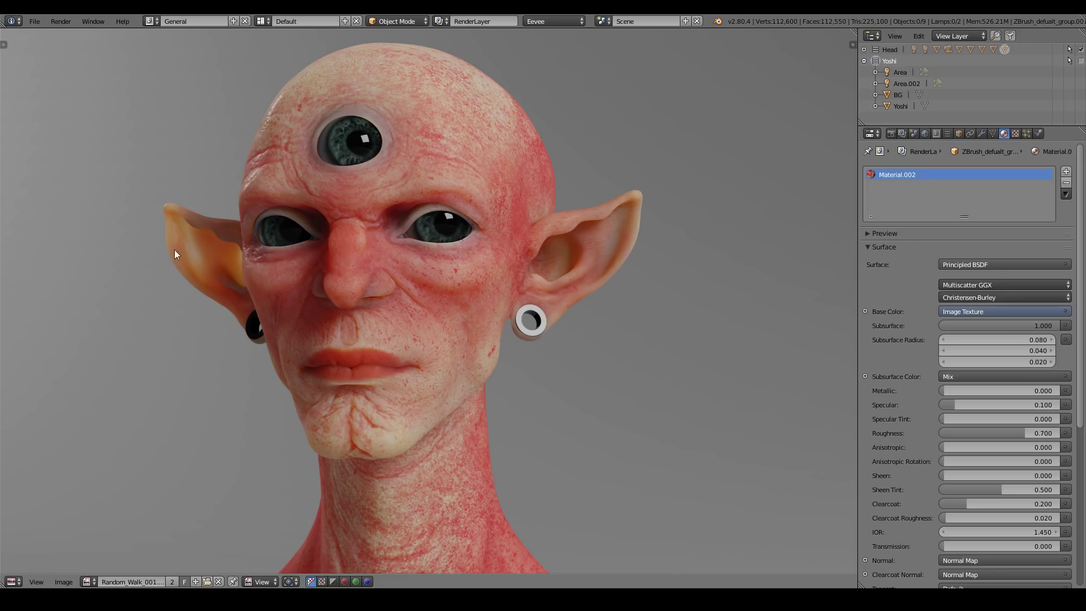
scroll(334, 213, "up", 2)
scroll(461, 239, "up", 5)
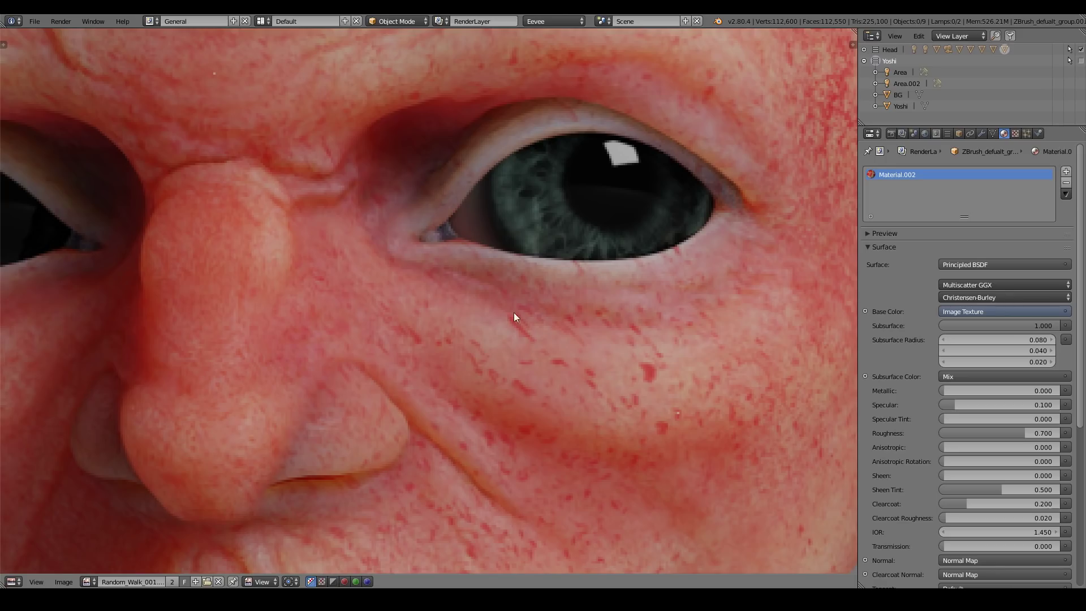
scroll(566, 124, "down", 5)
scroll(415, 250, "down", 2)
middle_click_drag(412, 260, 386, 209, "shift")
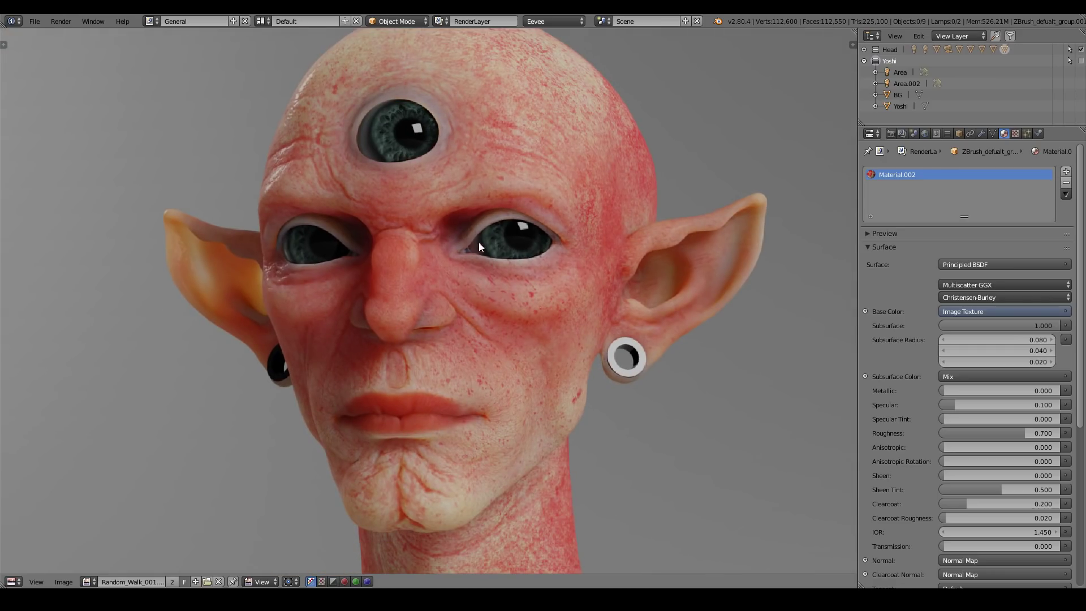
scroll(483, 228, "up", 1)
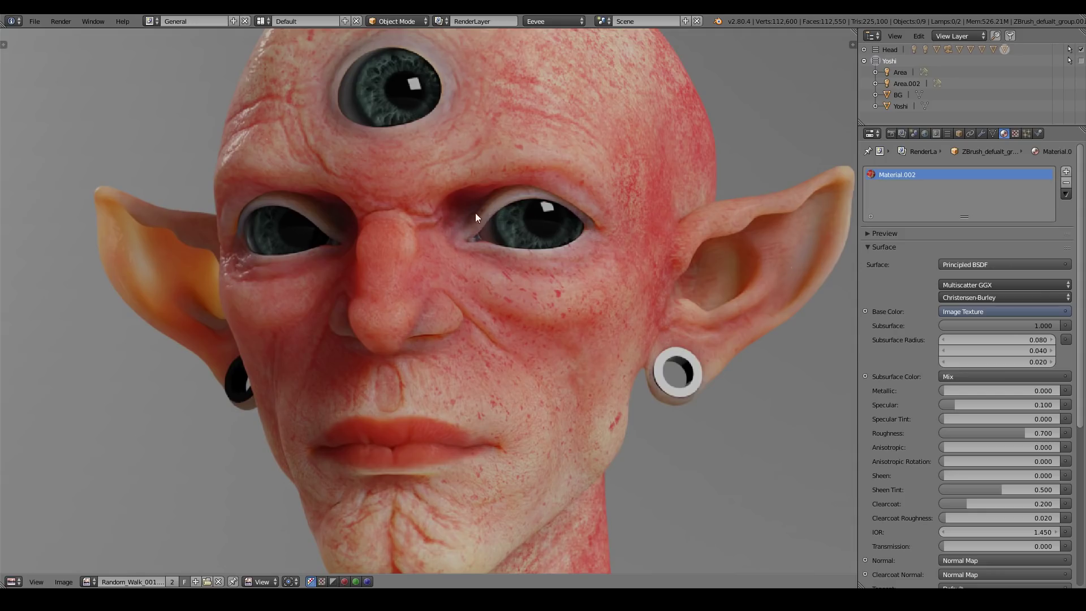
middle_click_drag(511, 198, 489, 241, "shift")
scroll(499, 233, "up", 2)
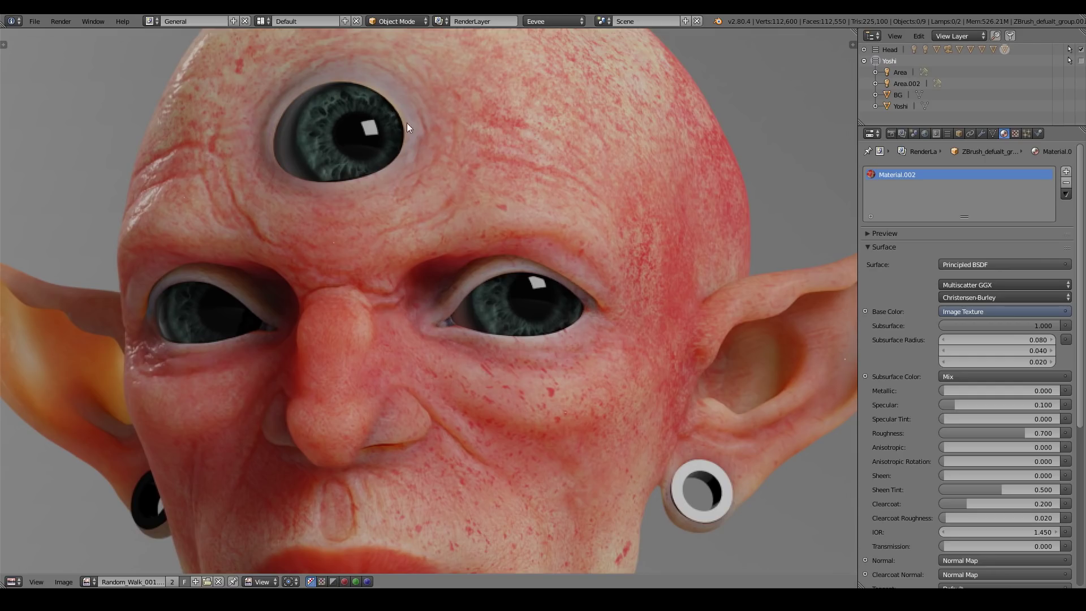
scroll(308, 87, "up", 3)
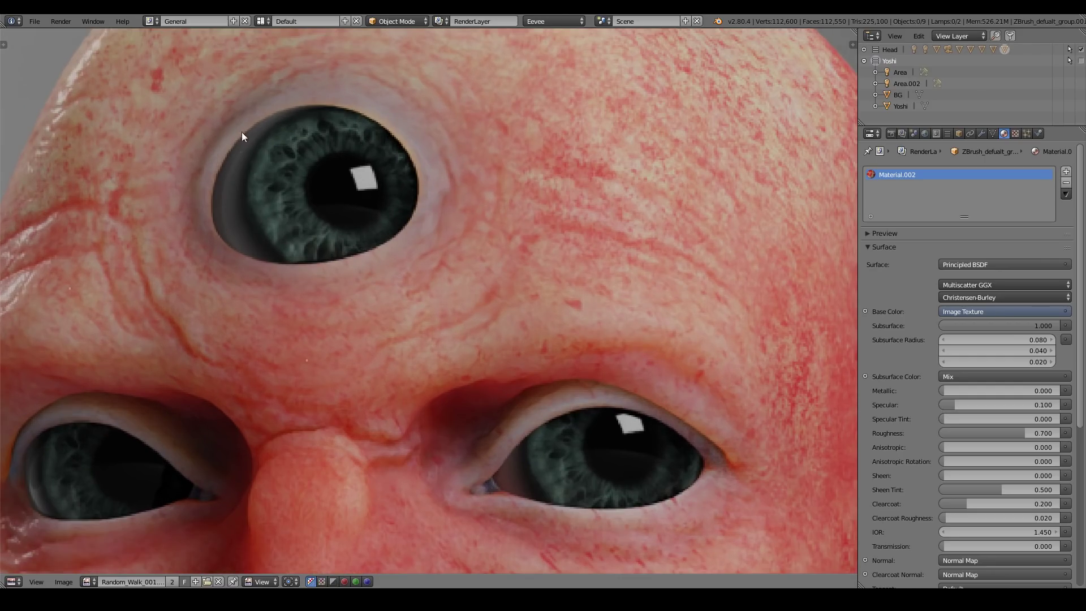
left_click(87, 582)
left_click(99, 564)
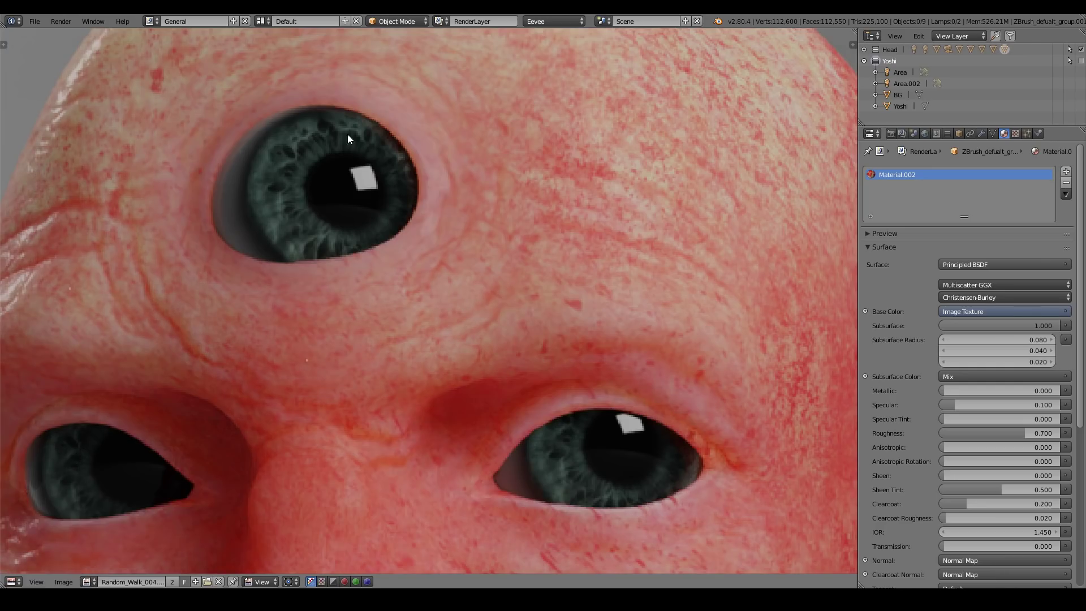
scroll(587, 406, "down", 5)
scroll(587, 406, "up", 3)
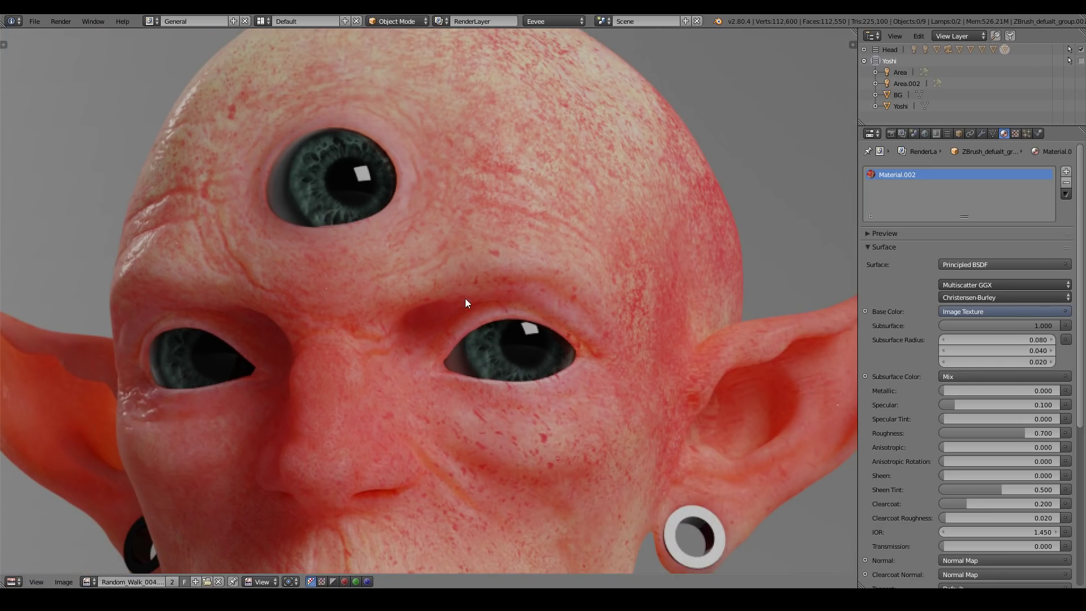
middle_click_drag(435, 375, 239, 318)
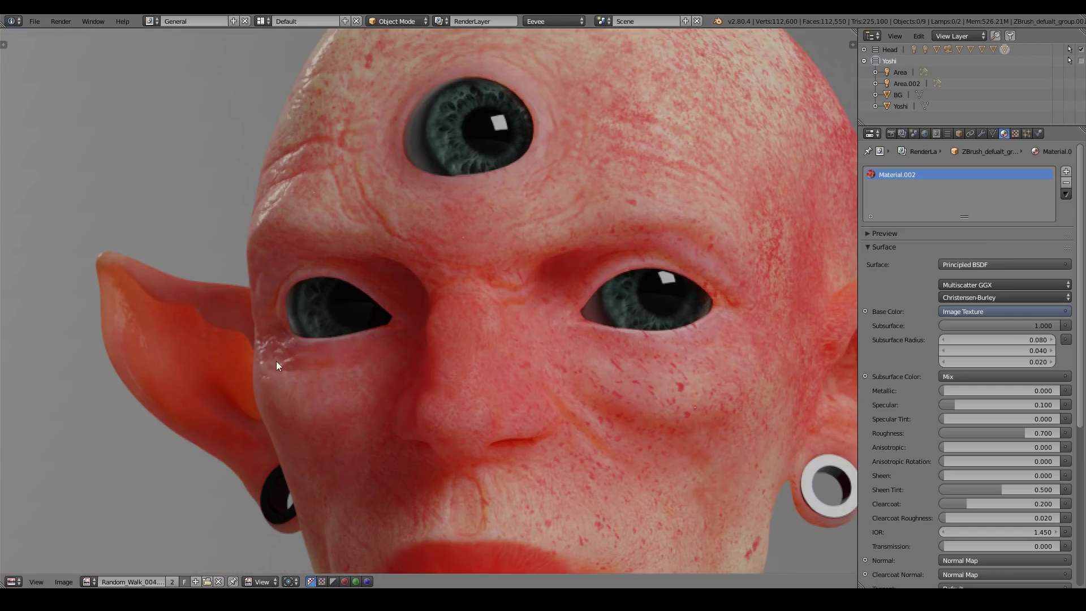
left_click(87, 582)
left_click(106, 554)
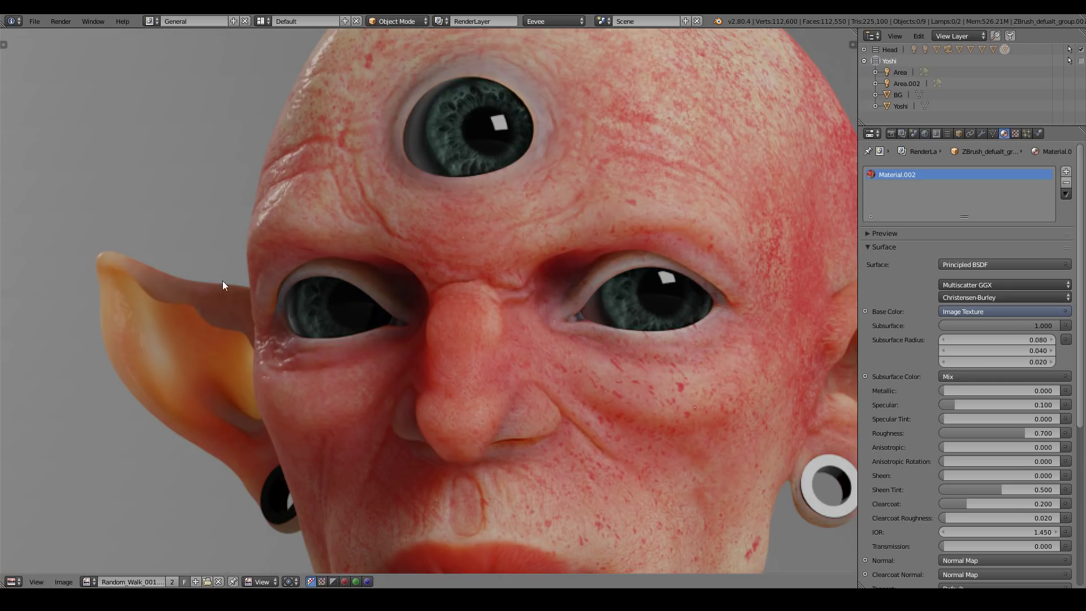
scroll(222, 280, "down", 4)
middle_click_drag(216, 334, 333, 287)
scroll(357, 304, "down", 3)
scroll(413, 259, "up", 1)
middle_click_drag(361, 132, 329, 199, "shift")
scroll(362, 245, "down", 1)
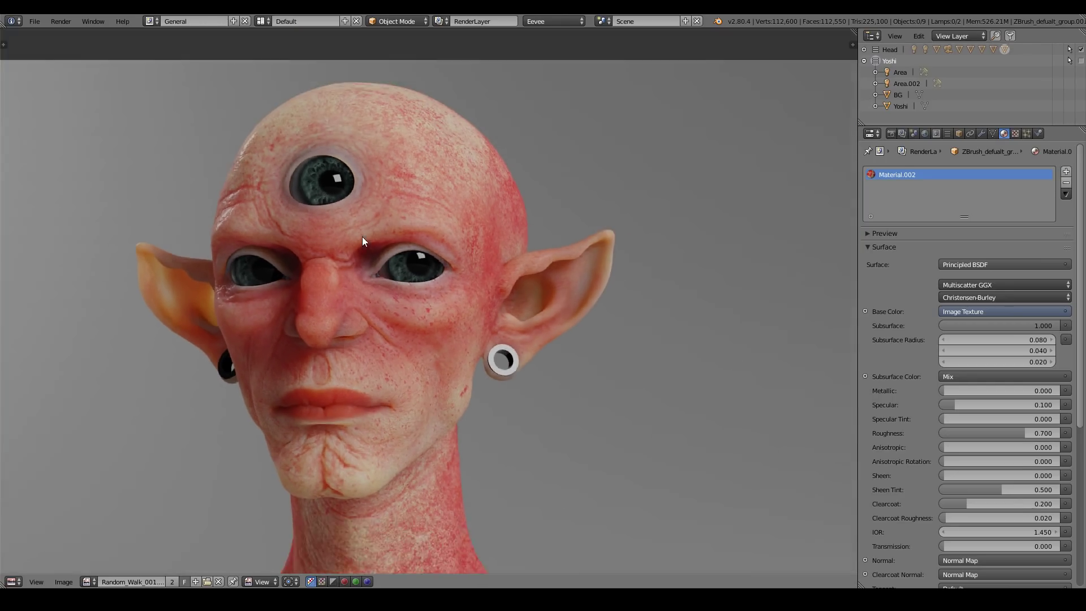
middle_click_drag(364, 249, 434, 271, "shift")
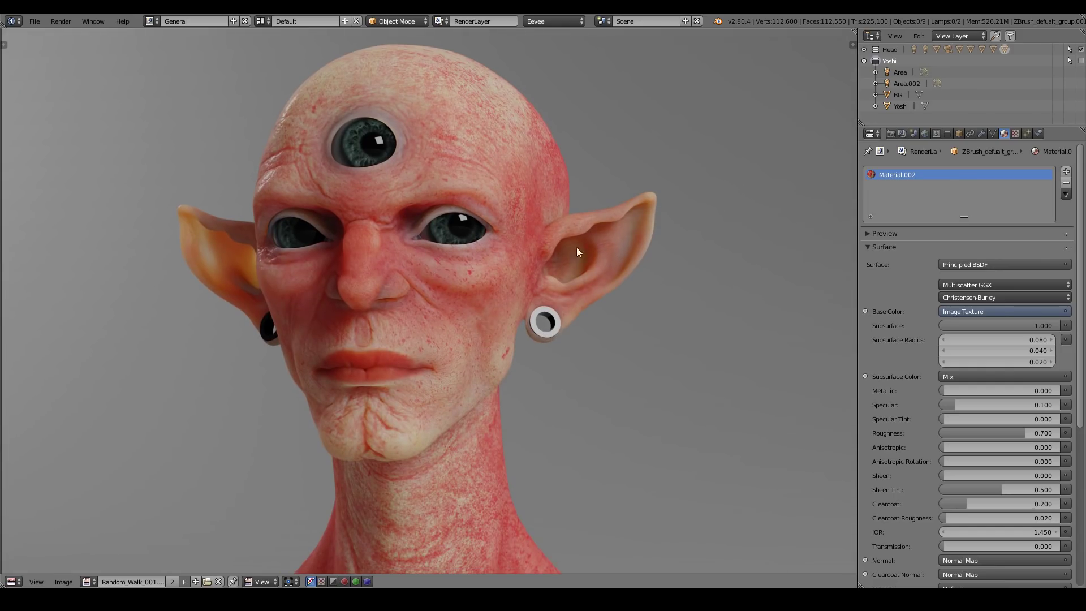
Fit, zoom and pan the Random_Walk_001 render to inspect the face
key("KP_0")
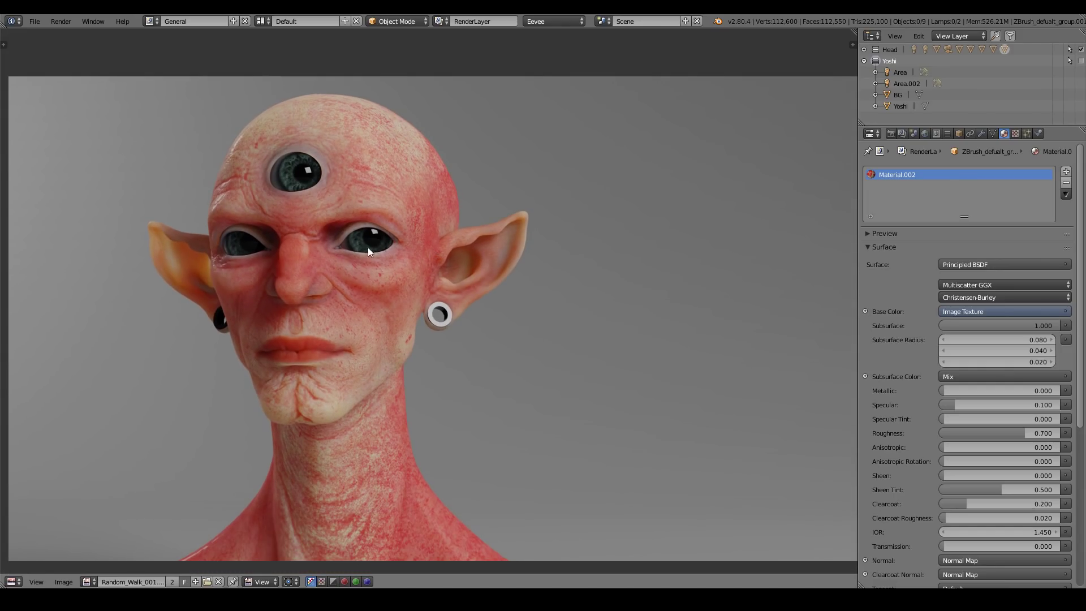
middle_click_drag(290, 303, 377, 243, "shift")
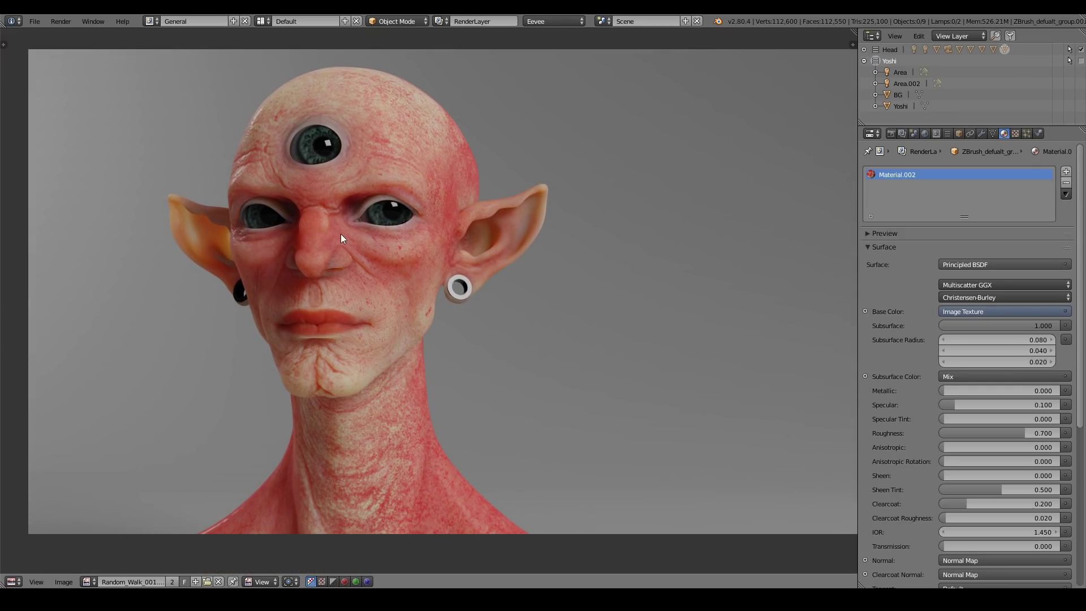
middle_click_drag(402, 250, 419, 277, "shift")
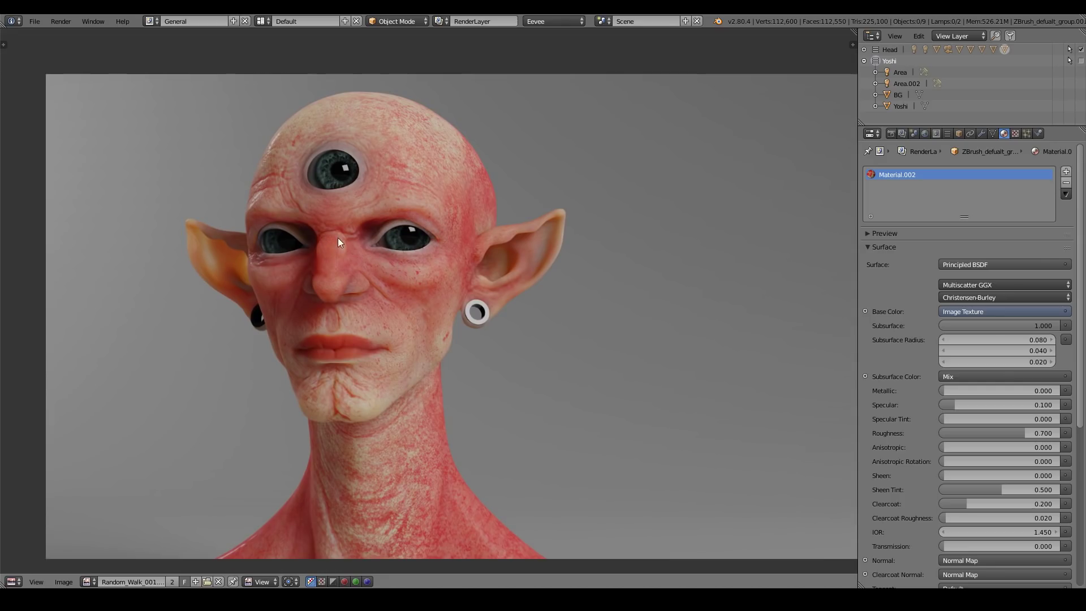
mouse_move(348, 240)
middle_mouse_down()
mouse_move(372, 236)
mouse_move(378, 266)
mouse_move(341, 249)
middle_mouse_up()
scroll(340, 249, "up", 3)
key("KP_0")
middle_click_drag(458, 249, 443, 214, "shift")
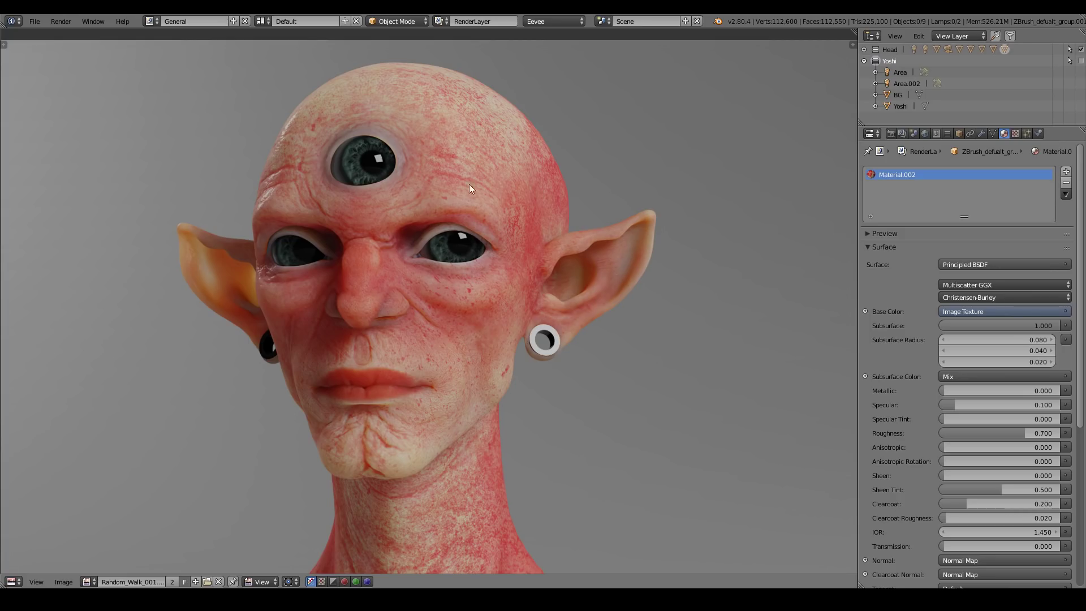
middle_click_drag(446, 248, 327, 301, "shift")
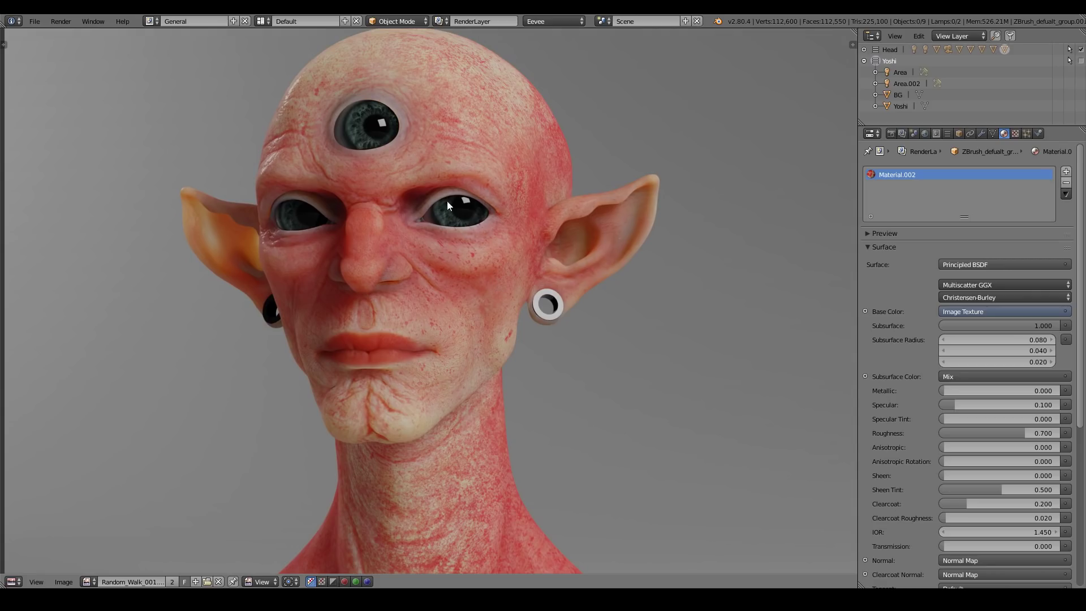
Briefly view Random_Walk_004 zoomed out, then return to Random_Walk_001
left_click(90, 582)
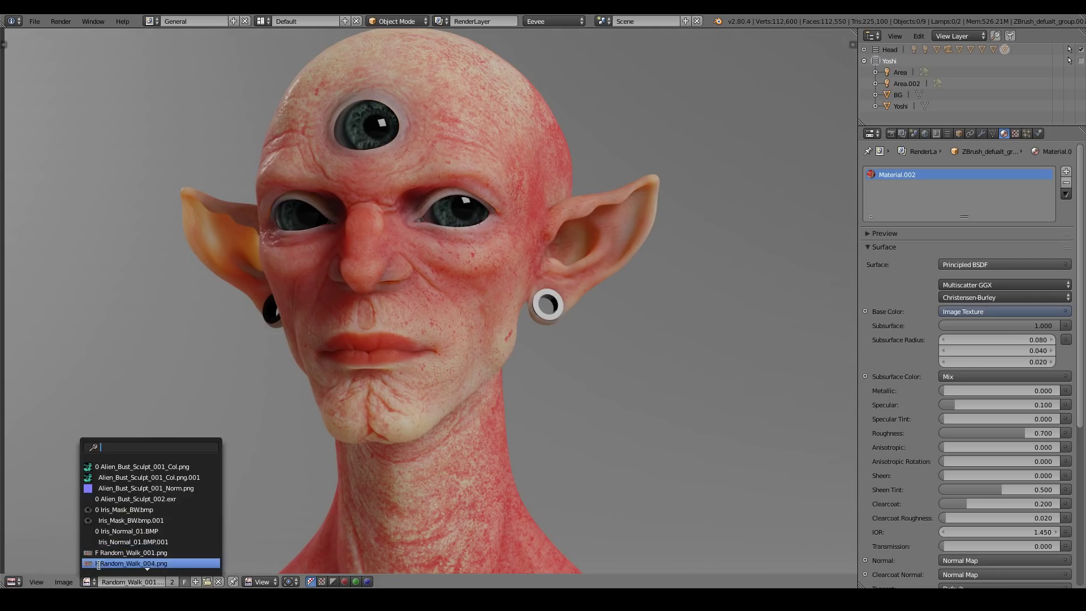
left_click(99, 564)
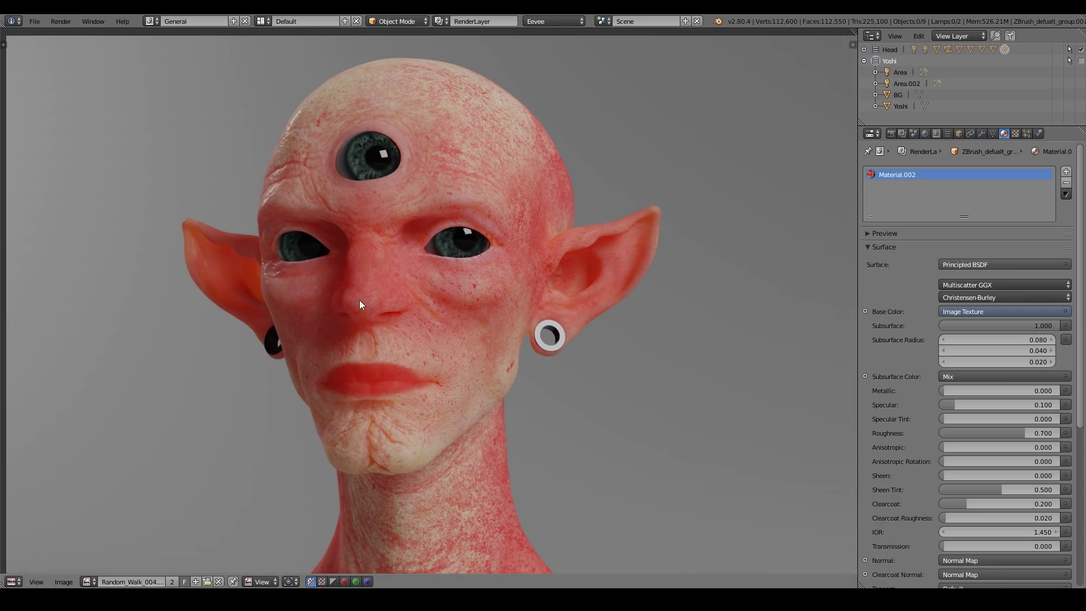
scroll(359, 300, "down", 1)
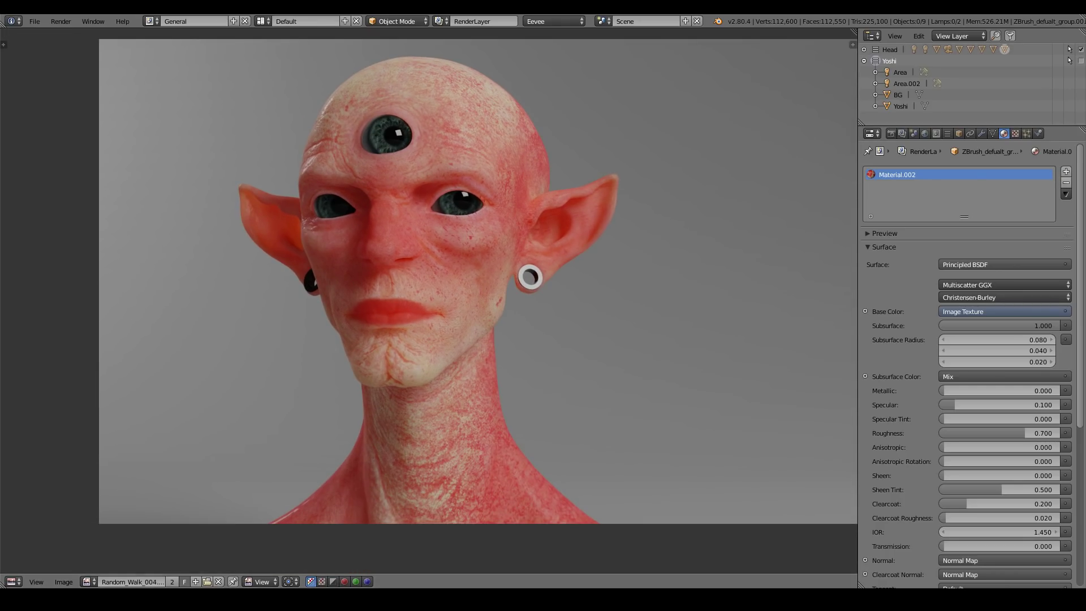
left_click(89, 582)
left_click(107, 553)
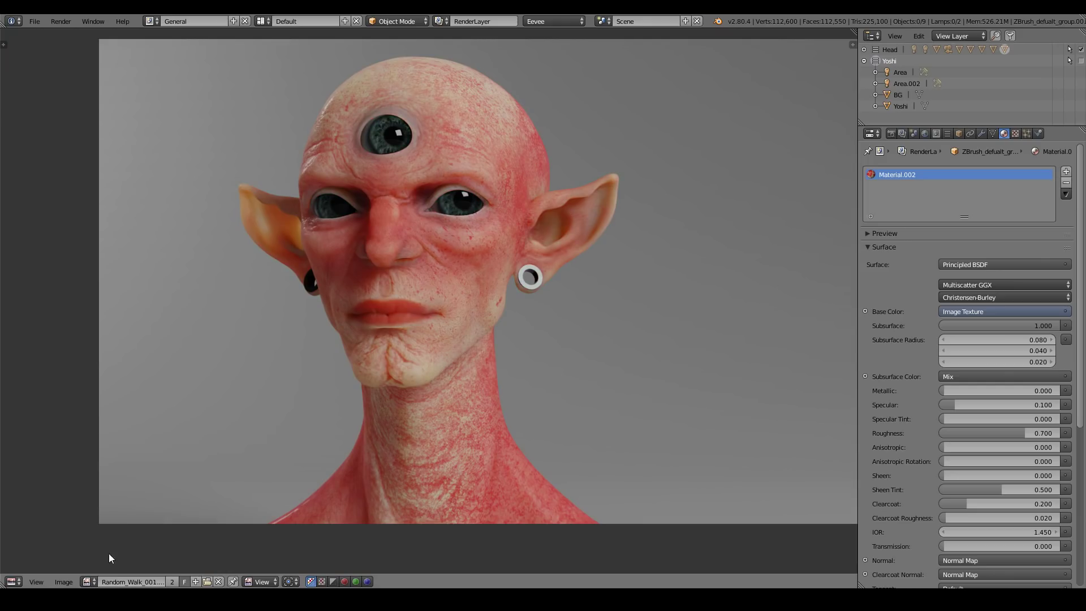
Turn the area into a 3D viewport, hiding the Head and showing Yoshi
left_click(14, 581)
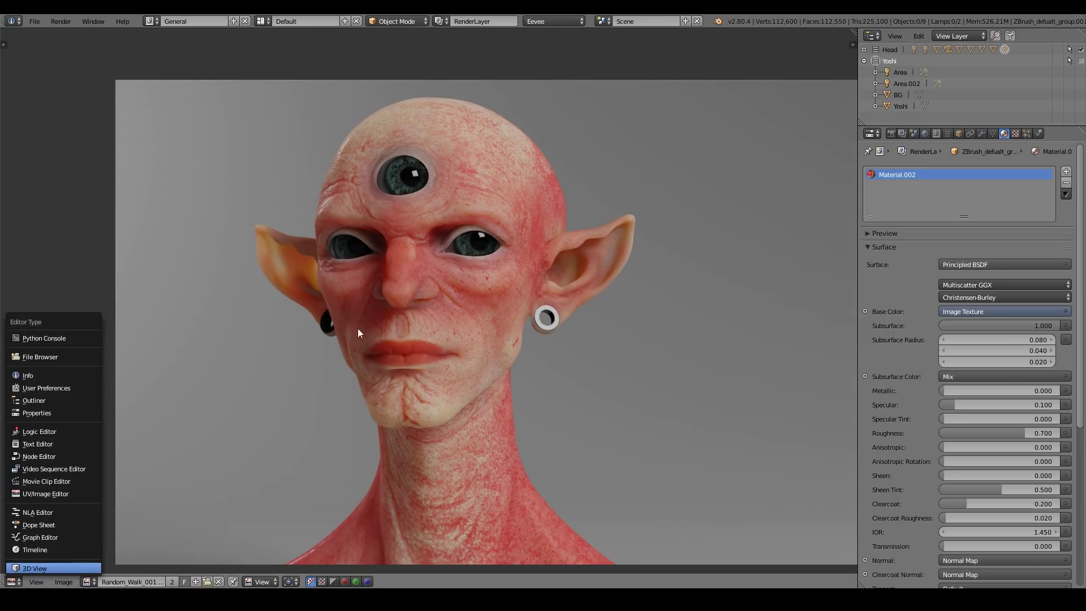
left_click(67, 567)
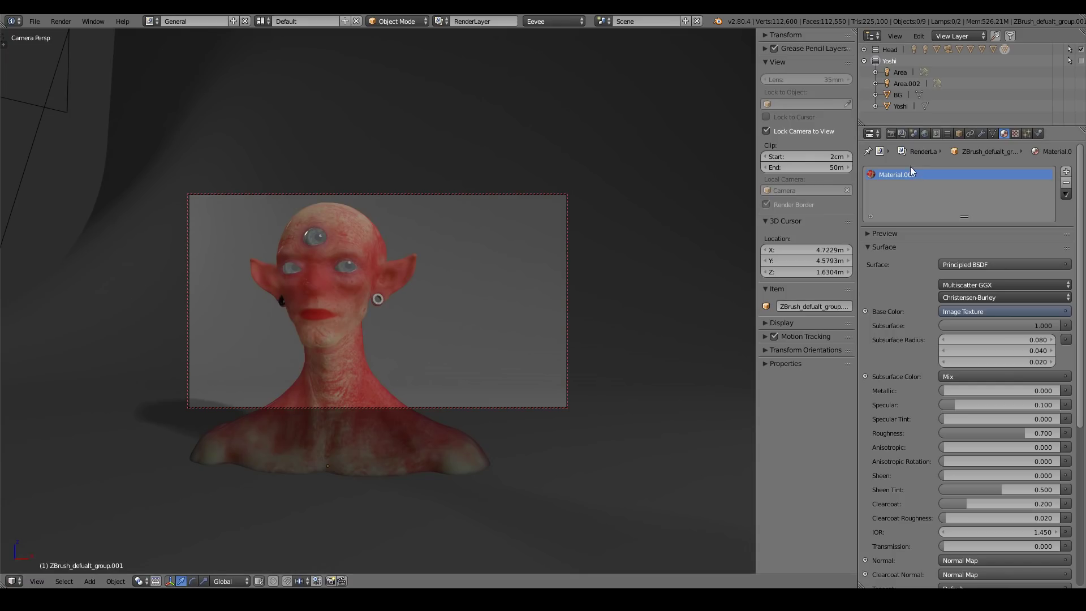
left_click(1082, 49)
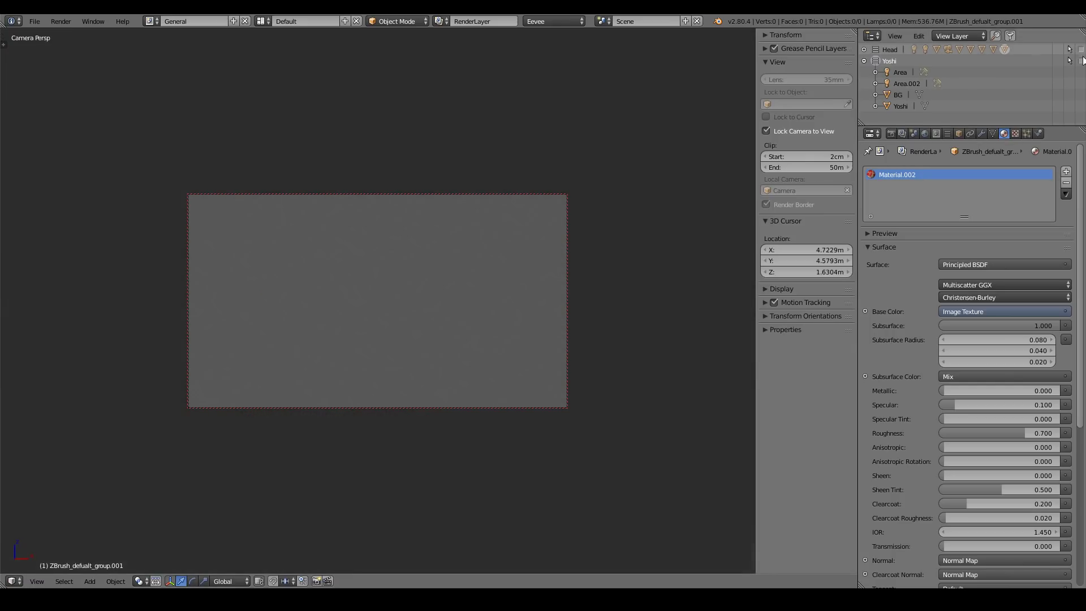
left_click(1082, 61)
Leave camera view and orbit and zoom around the green Yoshi figure
key("KP_0")
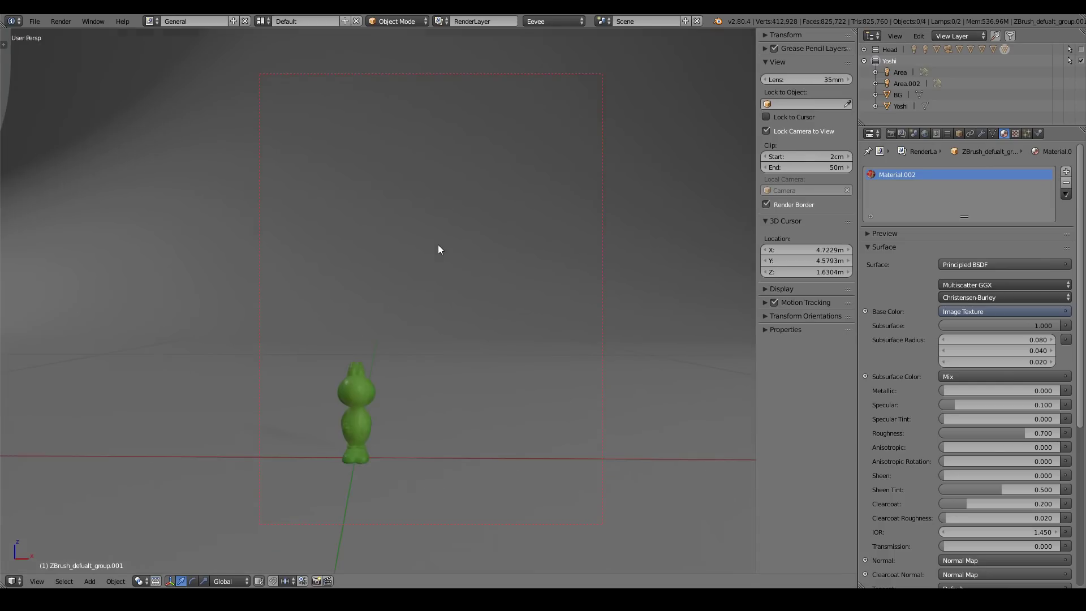
middle_click_drag(378, 347, 483, 235)
scroll(425, 260, "up", 8)
scroll(414, 192, "up", 3)
scroll(417, 193, "down", 2)
scroll(414, 161, "up", 2)
scroll(411, 266, "up", 3)
scroll(397, 224, "down", 3)
scroll(425, 213, "up", 1)
scroll(416, 246, "down", 2)
scroll(398, 253, "up", 1)
middle_click_drag(397, 253, 375, 228)
scroll(486, 238, "down", 1)
scroll(401, 237, "up", 1)
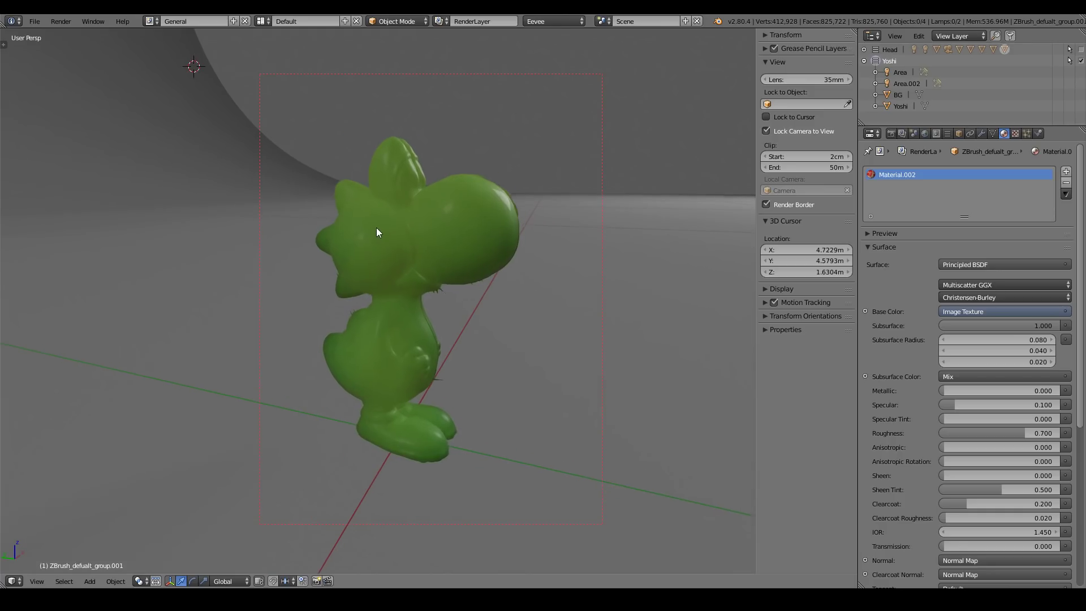
Switch rendering to Cycles and select Yoshi, keeping Material.003 on Random Walk subsurface
left_click(557, 22)
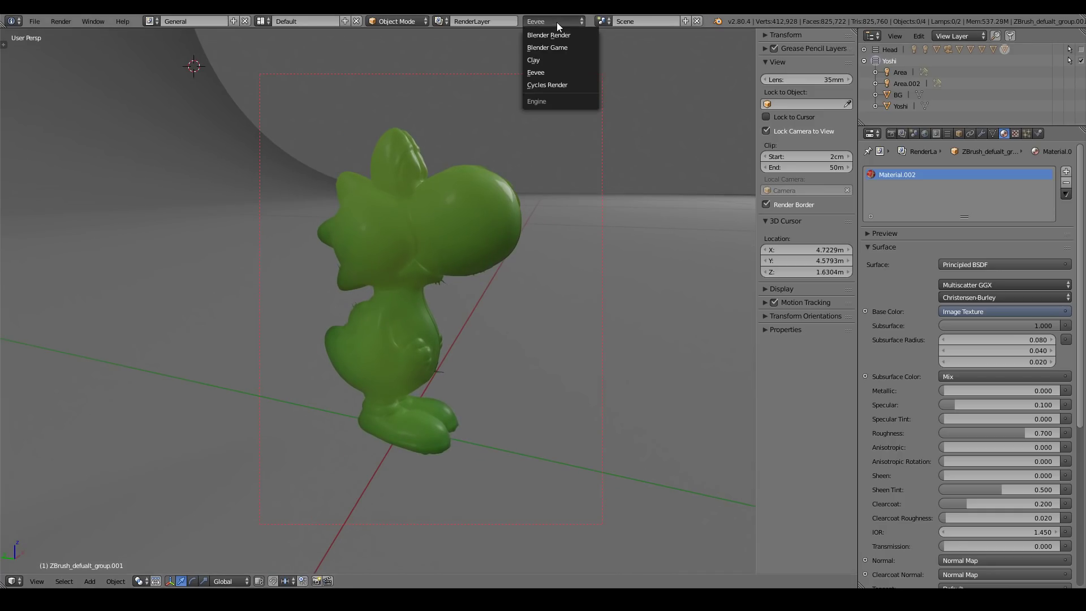
left_click(562, 83)
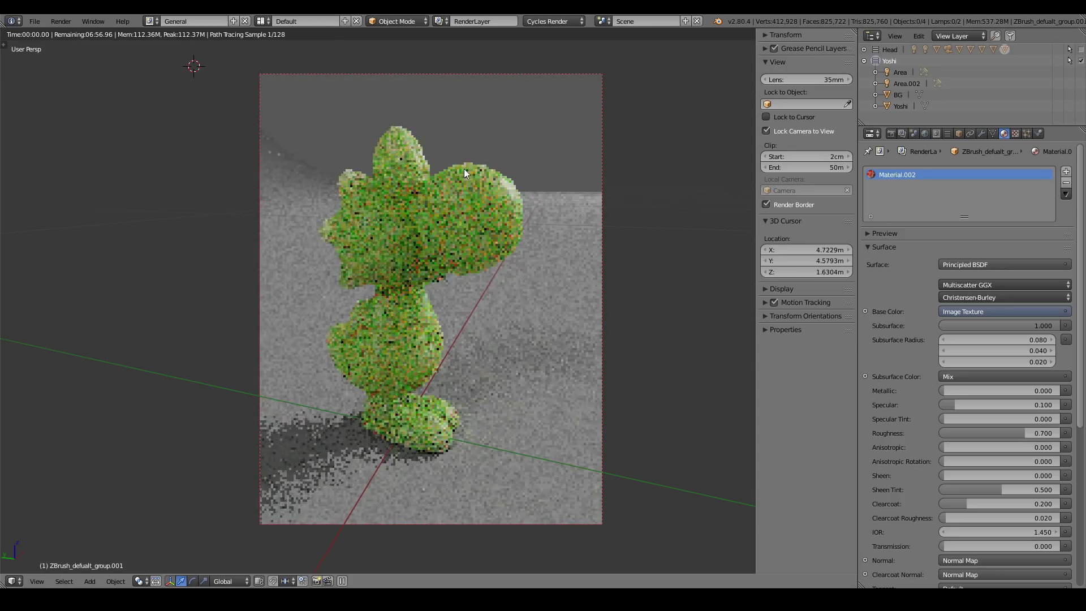
right_click(447, 196)
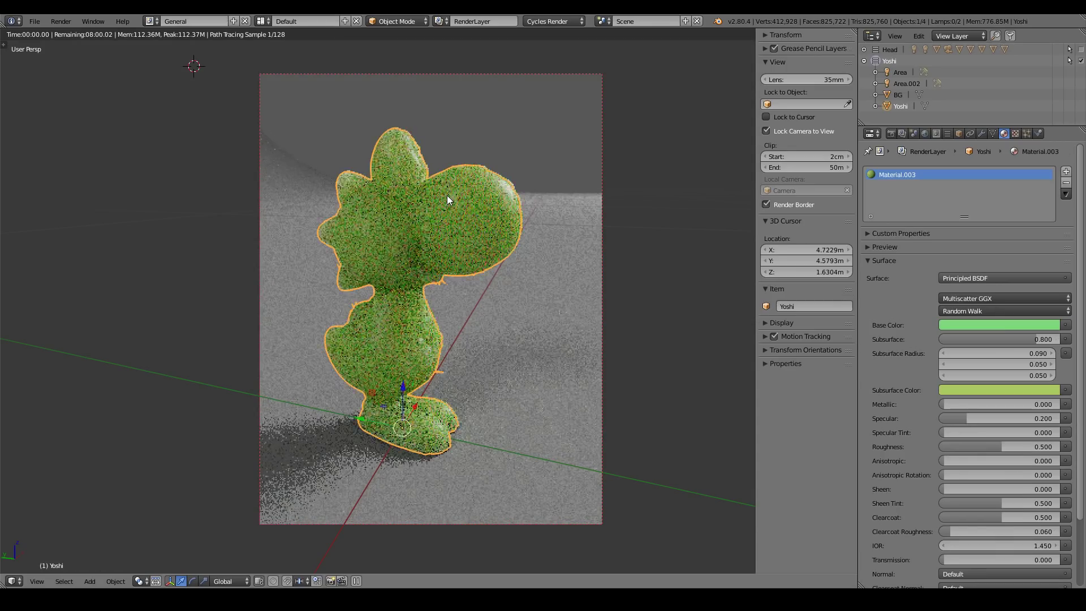
left_click(985, 311)
left_click(985, 310)
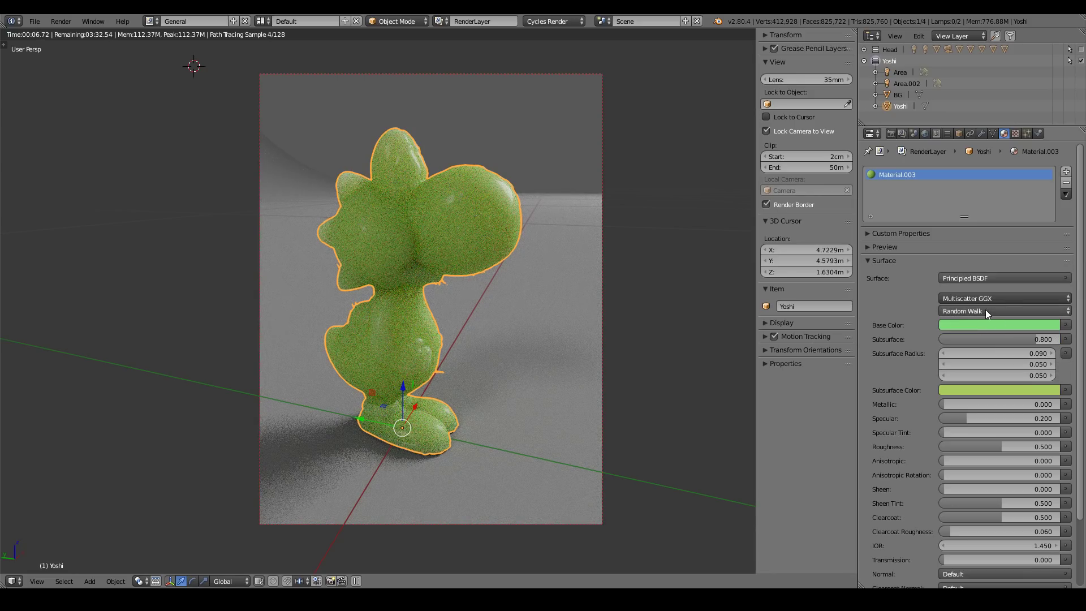
left_click(985, 310)
left_click(985, 310)
Set Yoshi's Material.003 subsurface to Christensen-Burley, deselect, and orbit closer to him
left_click(975, 310)
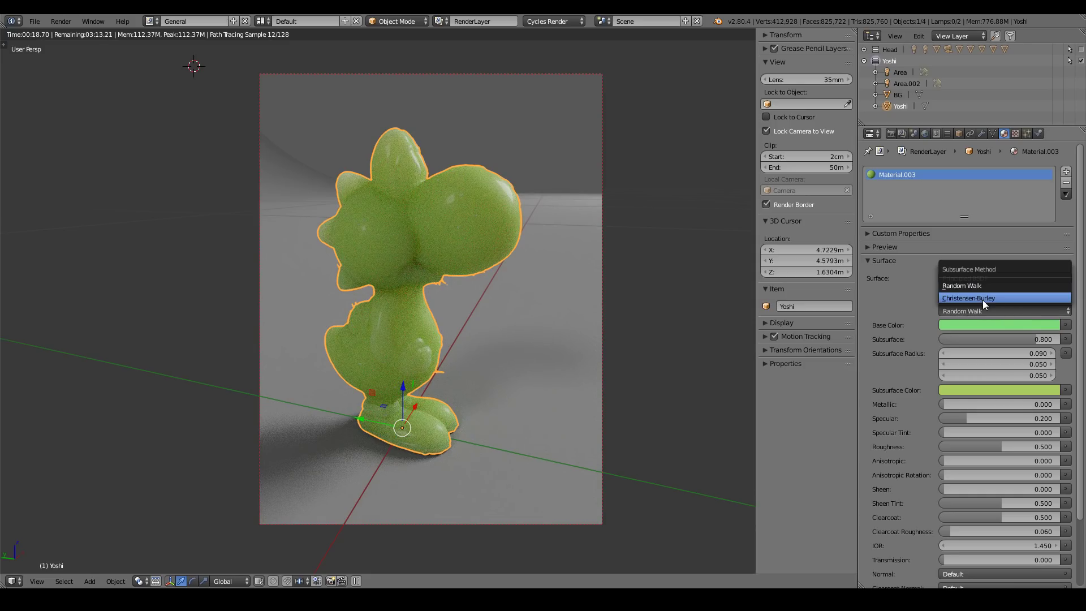
left_click(983, 300)
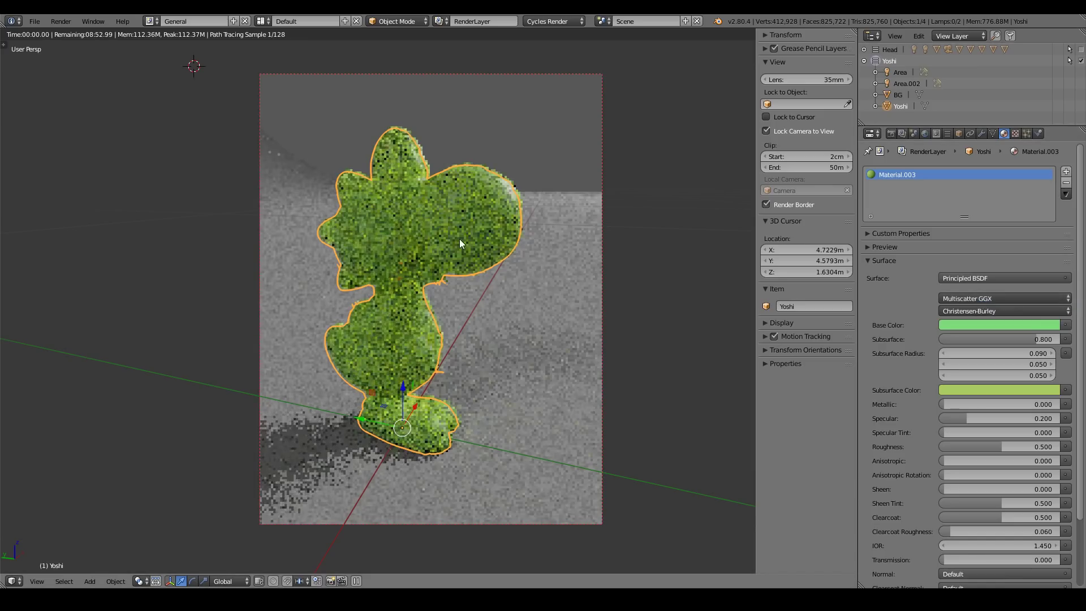
key("alt+a")
middle_click_drag(393, 225, 476, 213)
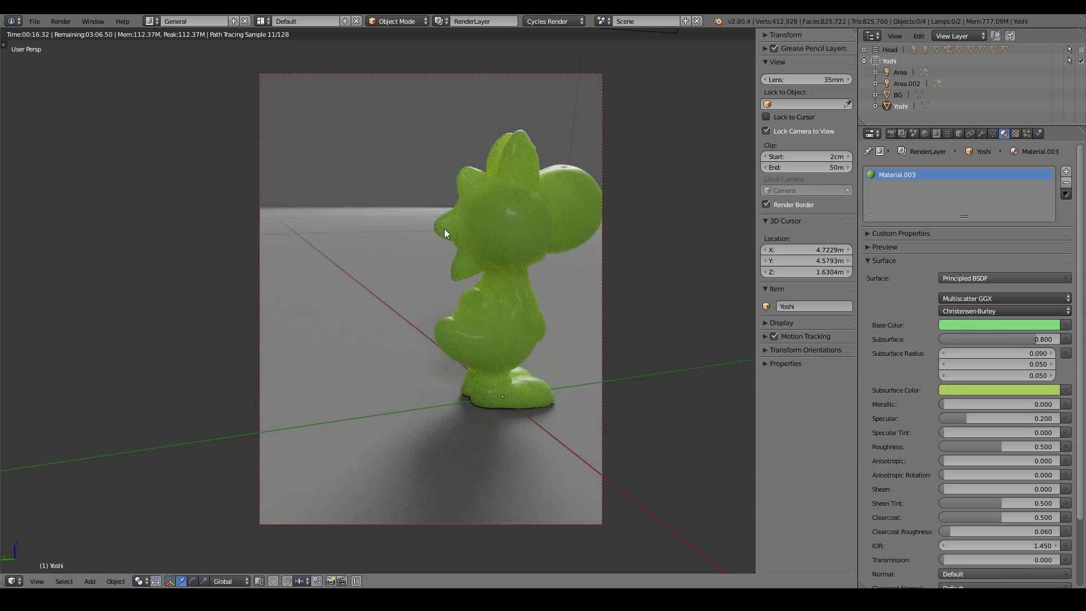
middle_click_drag(456, 229, 427, 223)
scroll(426, 221, "up", 5)
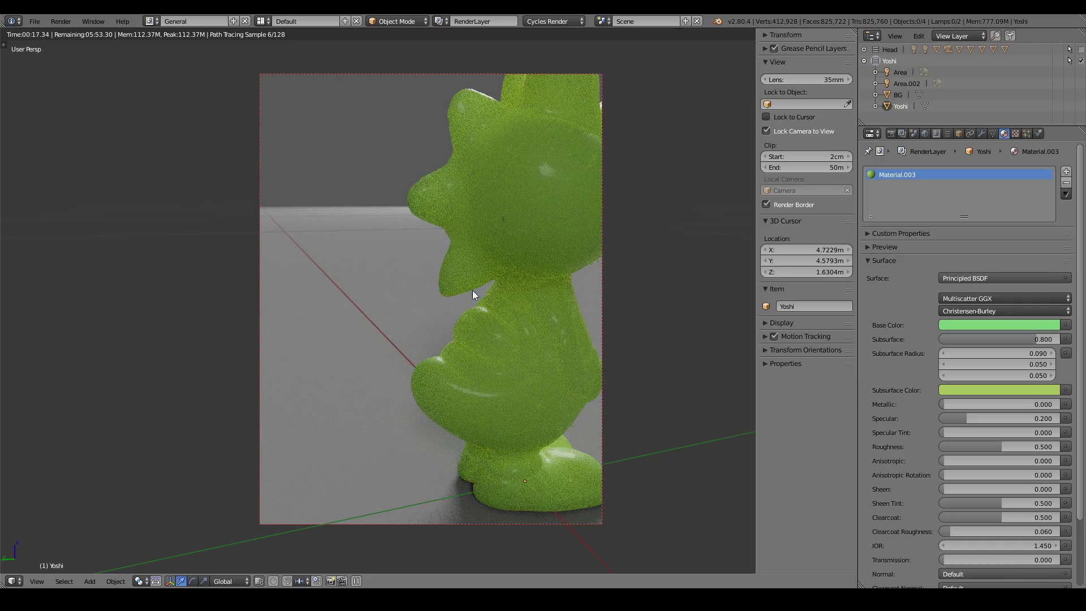
Revert Yoshi's subsurface to Random Walk and restrict rendering to a border on his chest
left_click(986, 310)
left_click(980, 285)
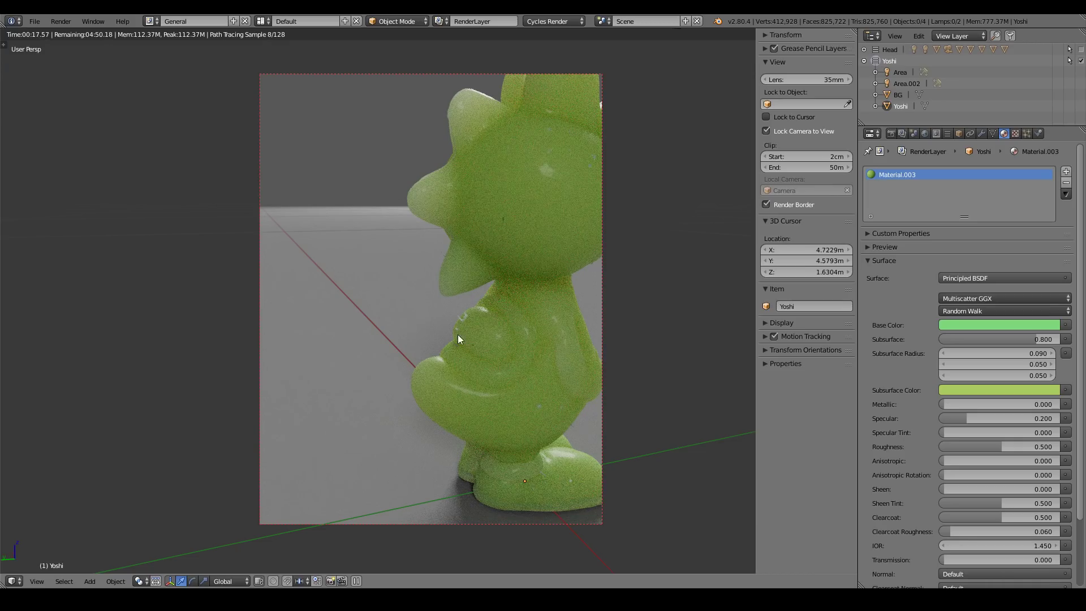
key("ctrl+b")
left_click_drag(435, 302, 495, 344)
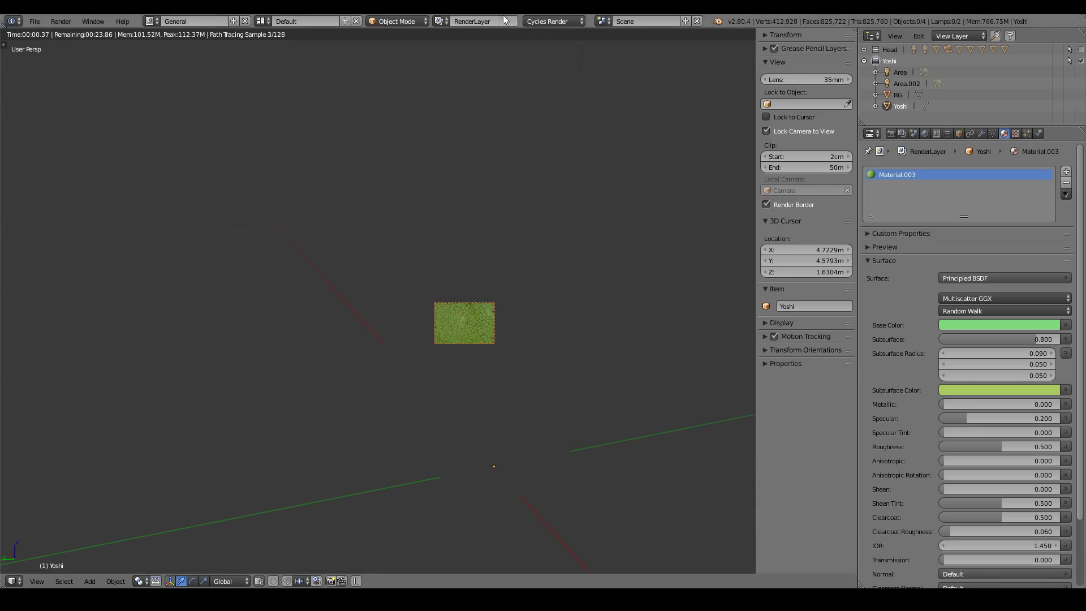
Switch the viewport to Clay and orbit around Yoshi to inspect the mesh
left_click(535, 21)
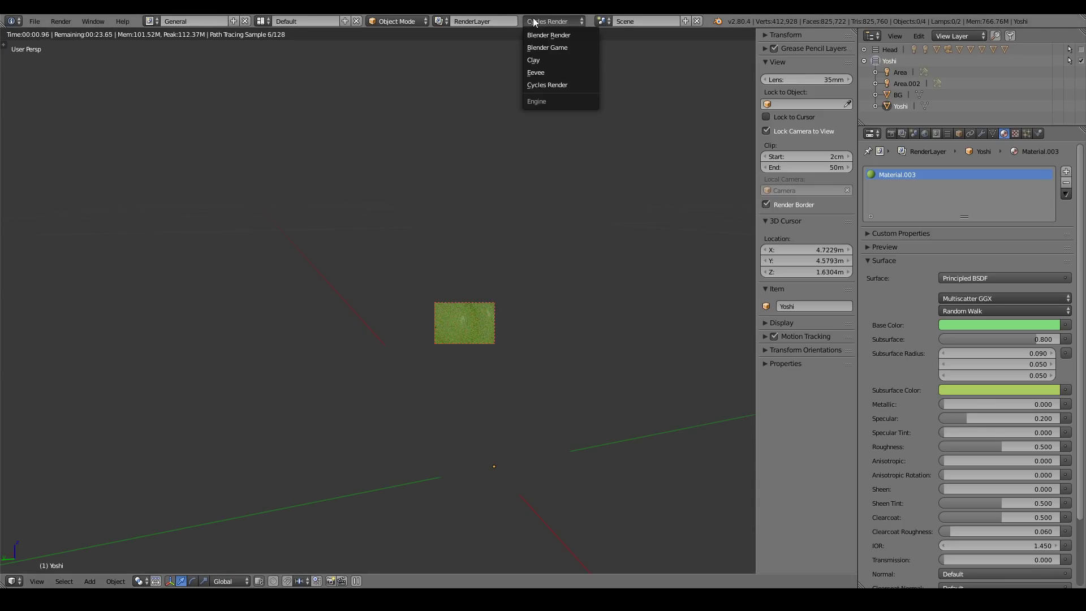
left_click(551, 60)
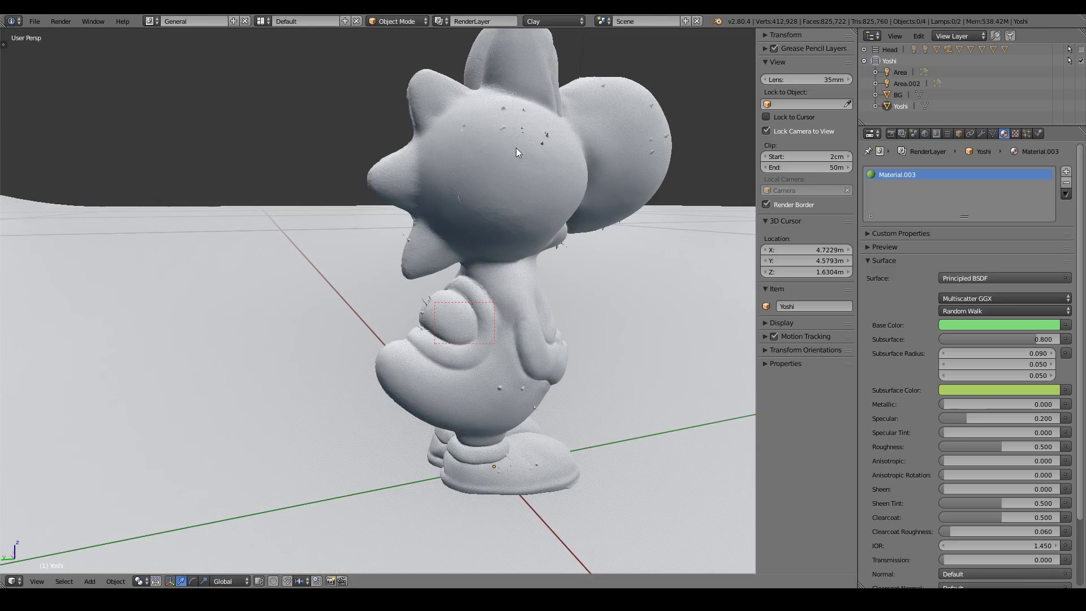
middle_click_drag(504, 239, 395, 301)
middle_click_drag(359, 181, 371, 163)
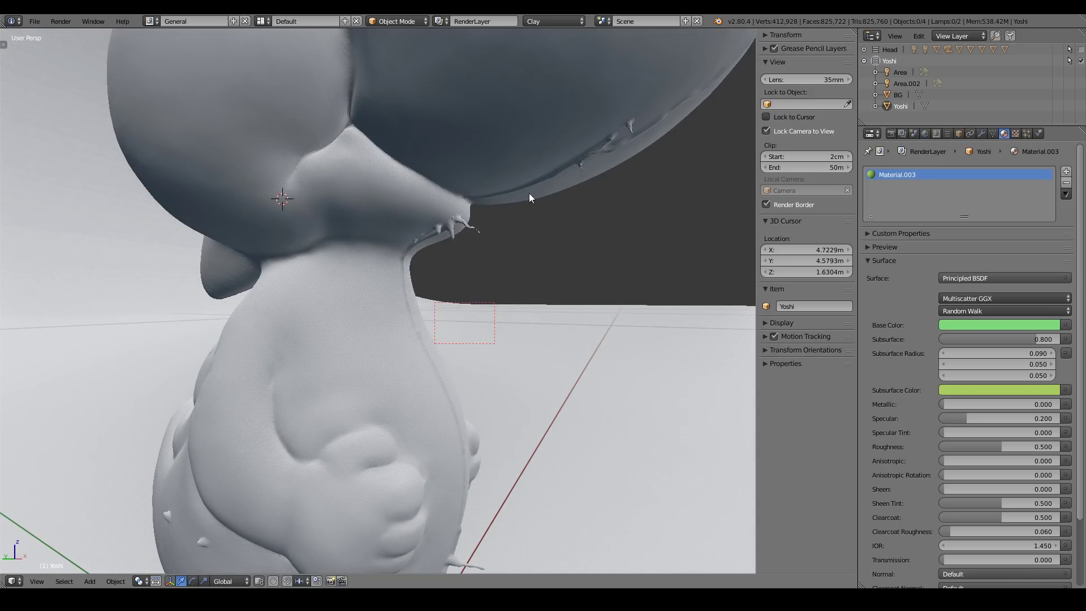
middle_click_drag(584, 180, 443, 260)
middle_click_drag(417, 336, 375, 320)
Draw a new render border on Yoshi's belly and return to Cycles Render
key("ctrl+b")
left_click_drag(315, 292, 431, 386)
left_click(546, 22)
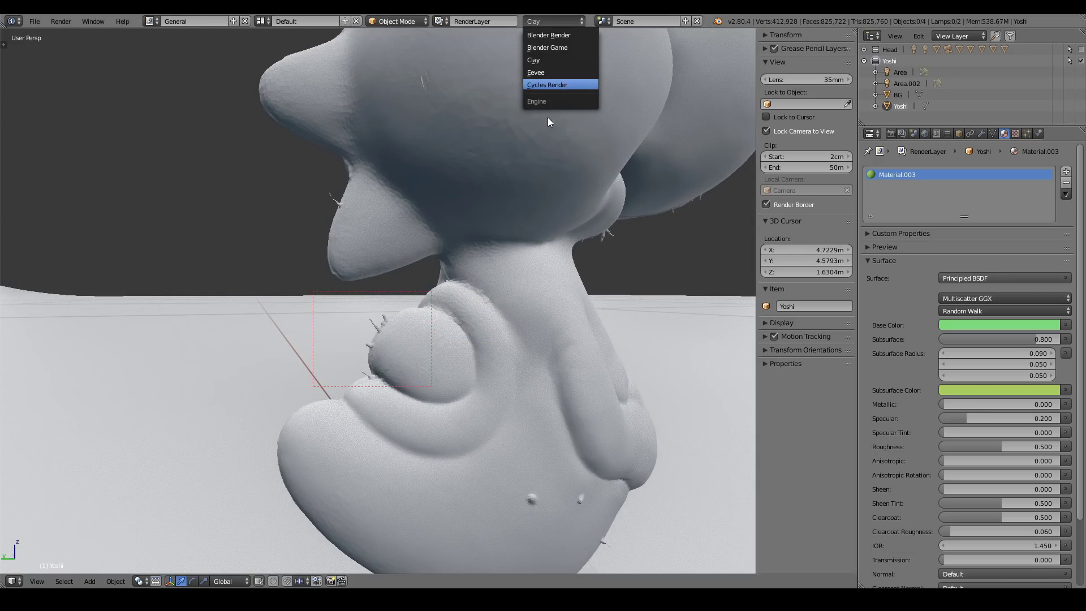
left_click(562, 83)
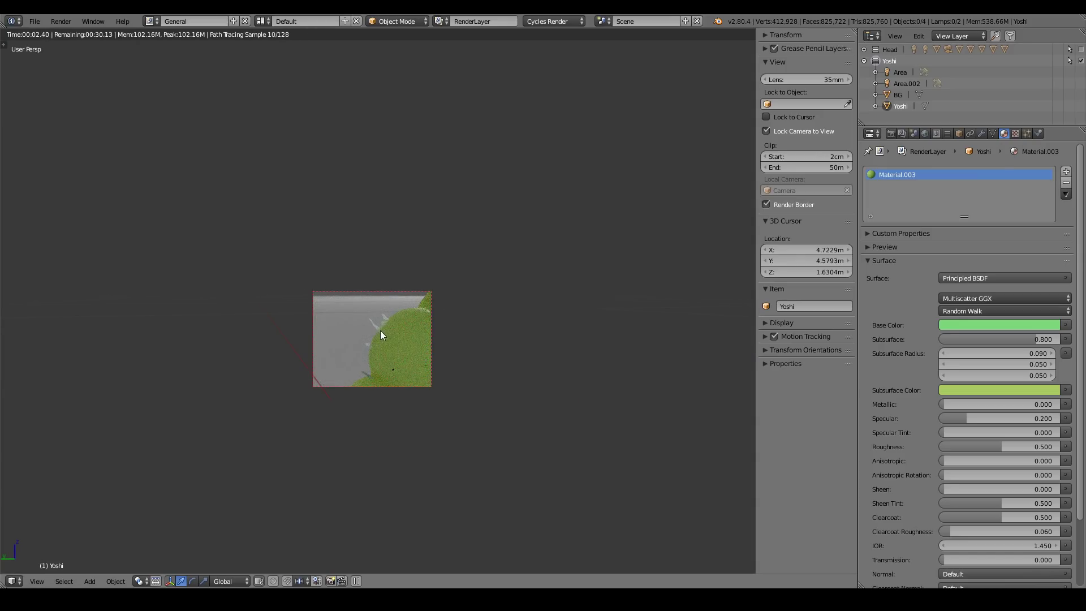
Zoom out and redraw the Cycles render region to frame all of Yoshi and his floor shadow
middle_click_drag(371, 322, 385, 324)
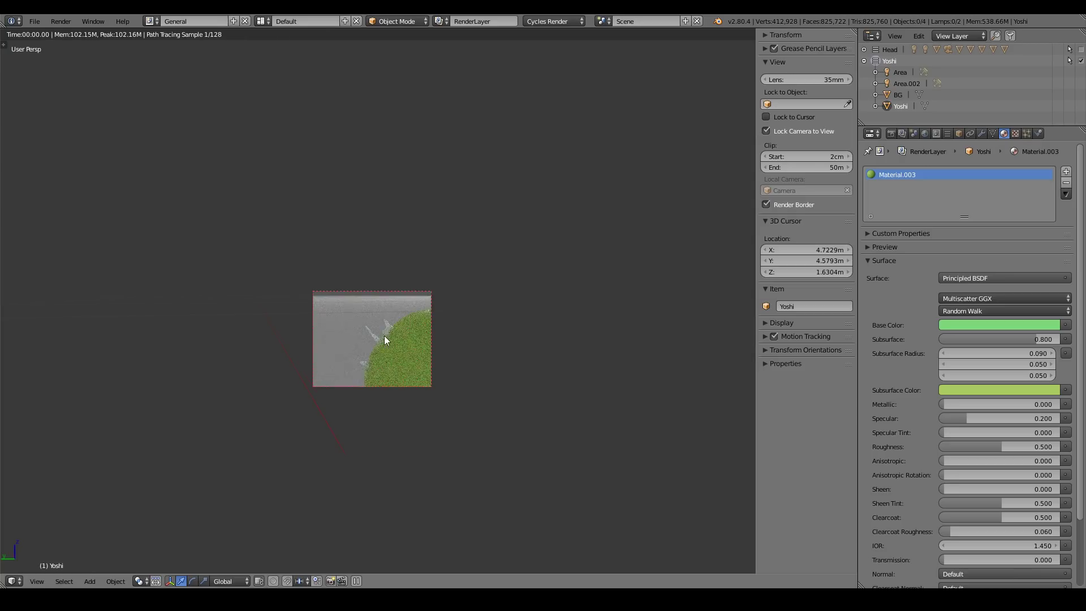
middle_click_drag(385, 341, 388, 329)
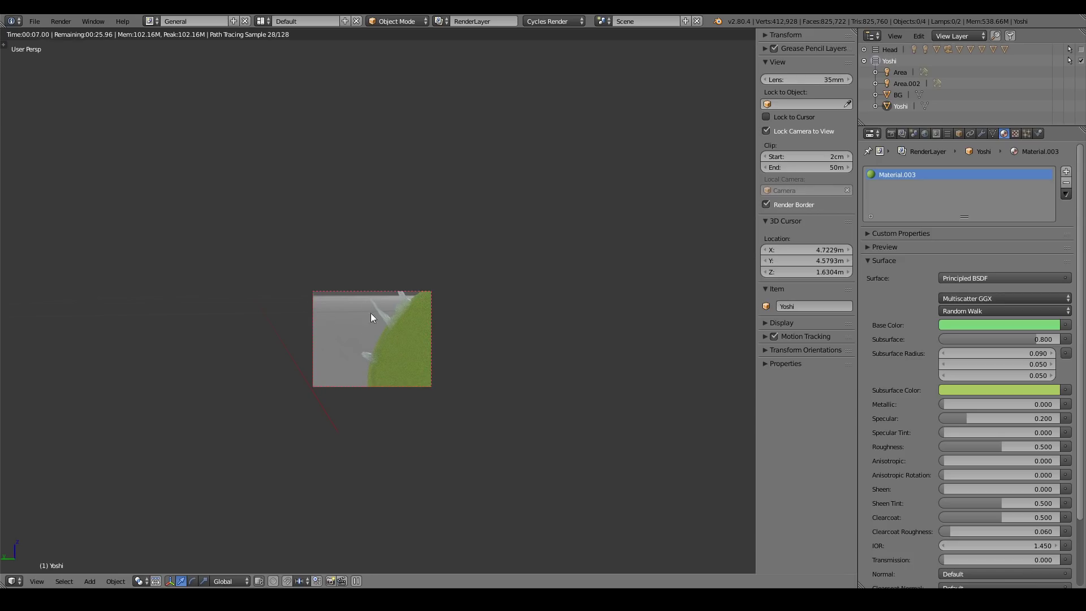
scroll(405, 333, "down", 3)
mouse_move(406, 332)
middle_mouse_down()
mouse_move(450, 333)
mouse_move(405, 356)
mouse_move(382, 327)
middle_mouse_up()
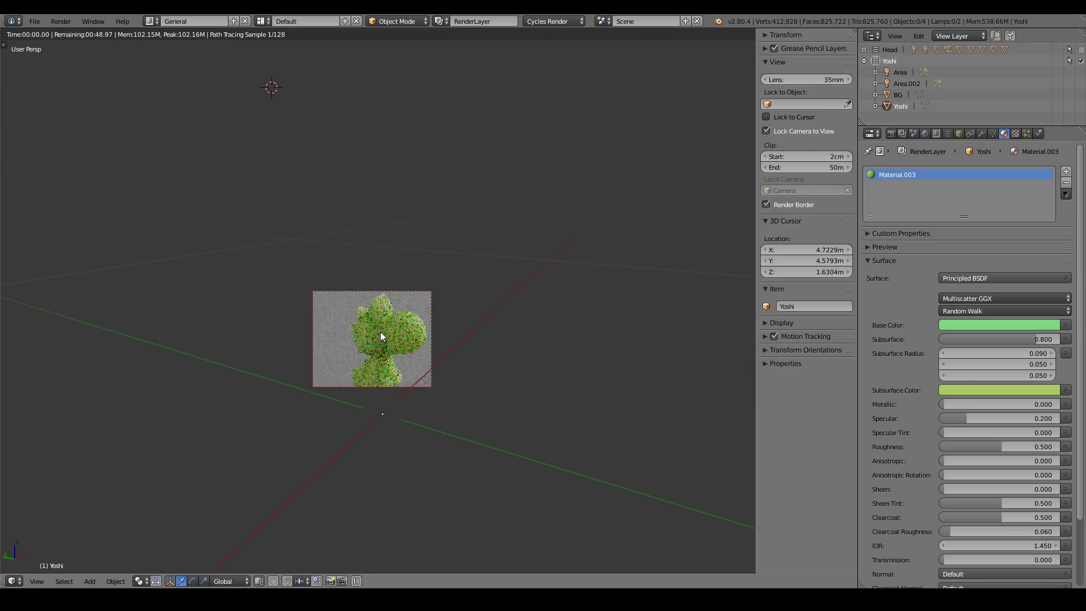
key("ctrl+b")
left_click_drag(284, 194, 285, 196)
key("ctrl+b")
left_click_drag(253, 148, 492, 478)
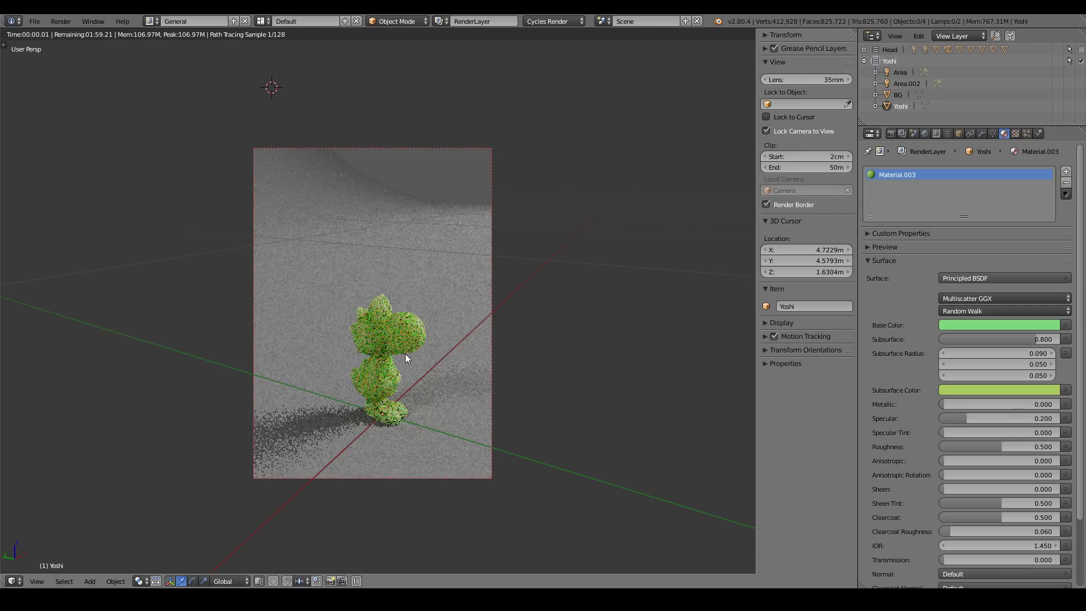
mouse_move(402, 346)
middle_mouse_down()
mouse_move(398, 308)
mouse_move(335, 304)
mouse_move(436, 317)
mouse_move(382, 288)
mouse_move(373, 297)
mouse_move(402, 306)
middle_mouse_up()
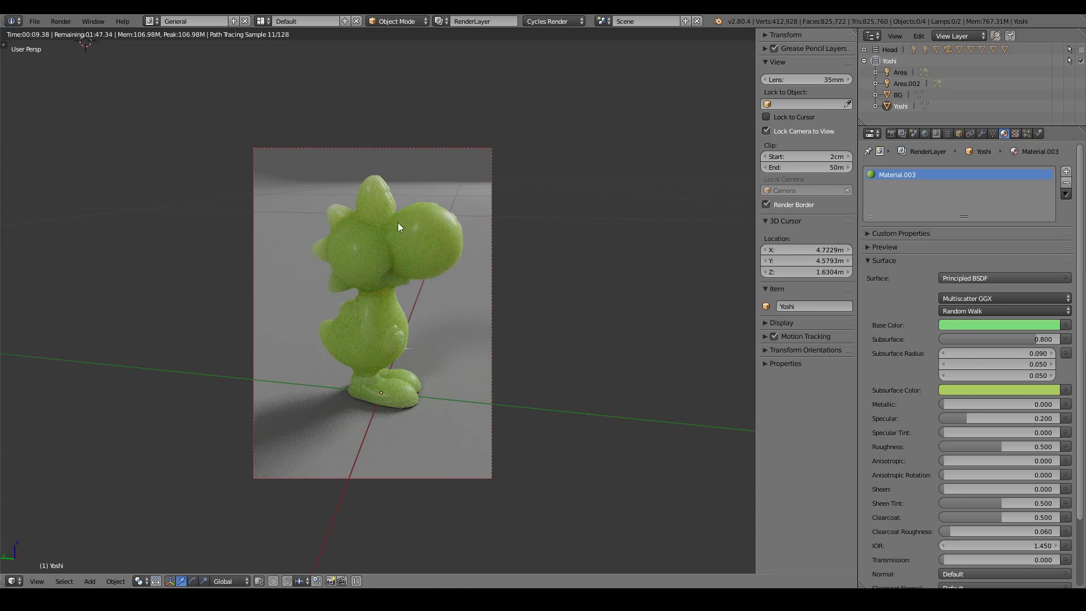
mouse_move(364, 308)
middle_mouse_down()
mouse_move(314, 301)
mouse_move(447, 299)
middle_mouse_up()
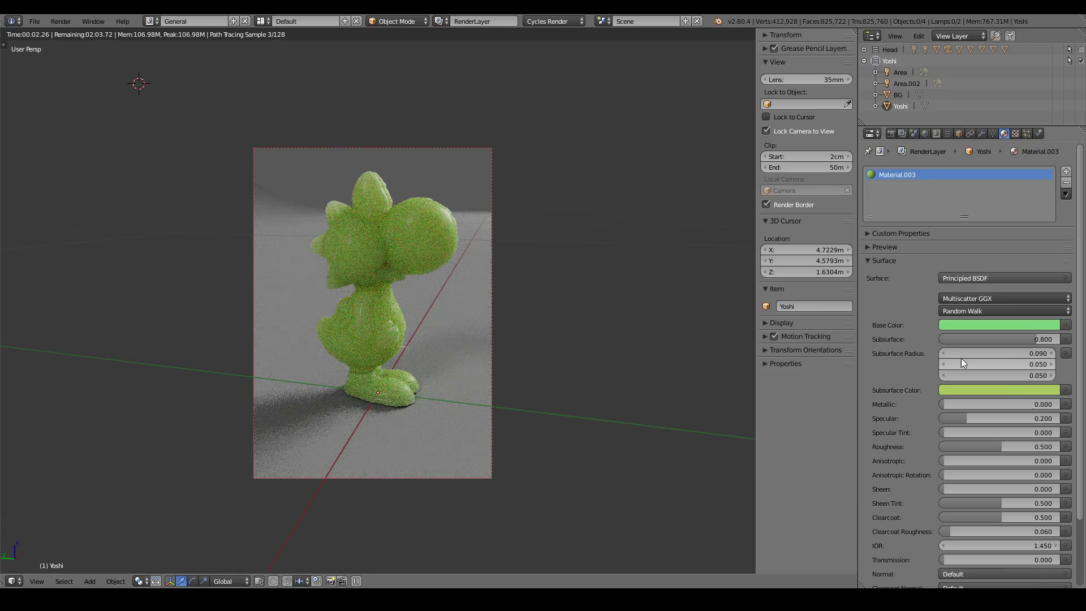
Try a Subsurface Radius of 0.2 for X and 0.15 for Y and Z
left_click(1008, 353)
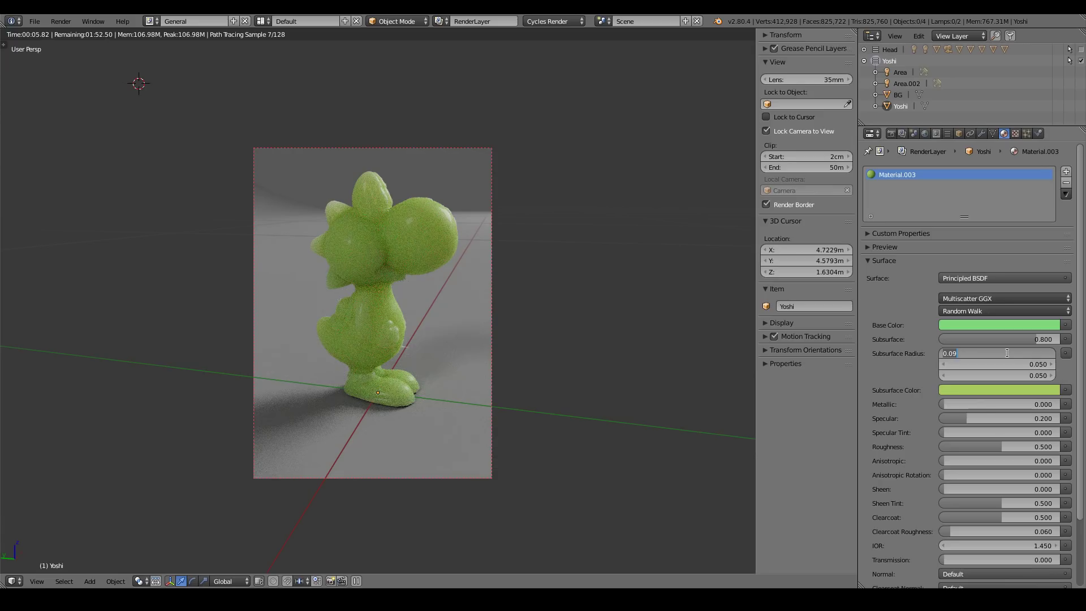
type("0.2")
key("Return")
left_click(1011, 365)
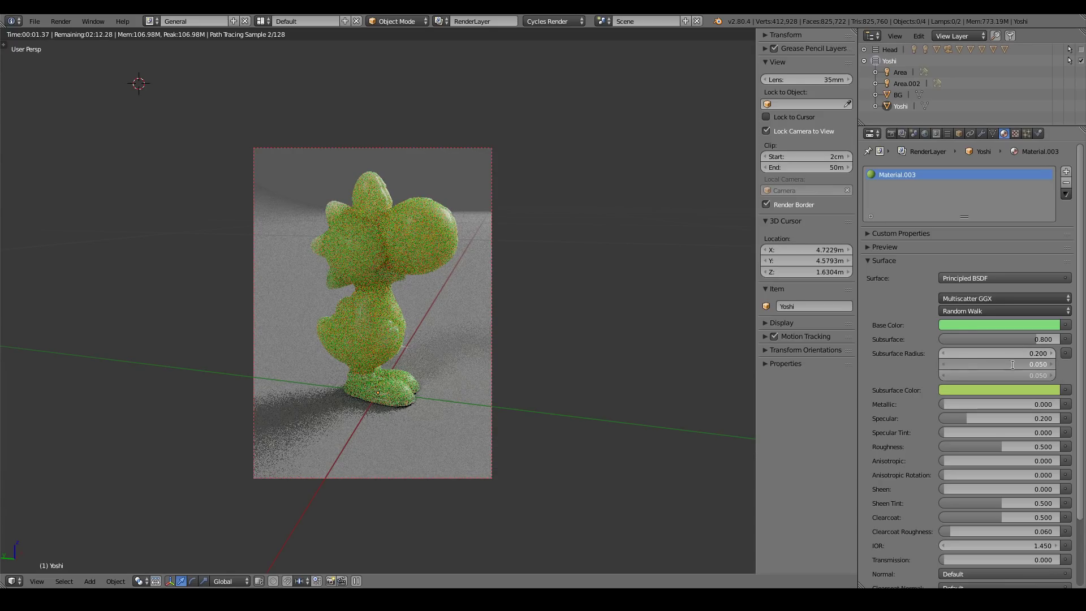
type(".15")
key("Return")
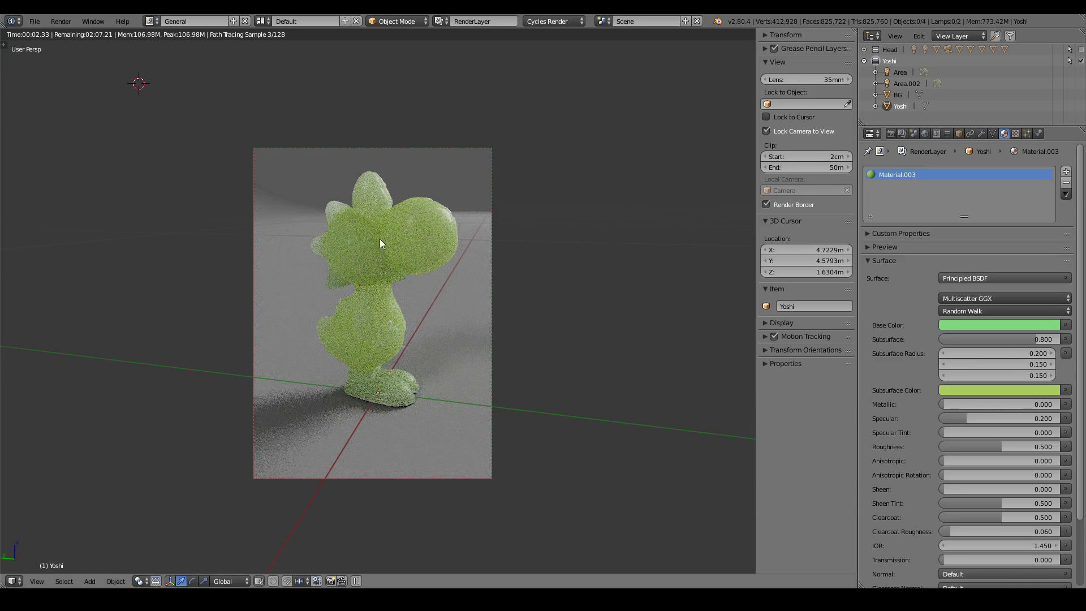
middle_click_drag(427, 310, 396, 311)
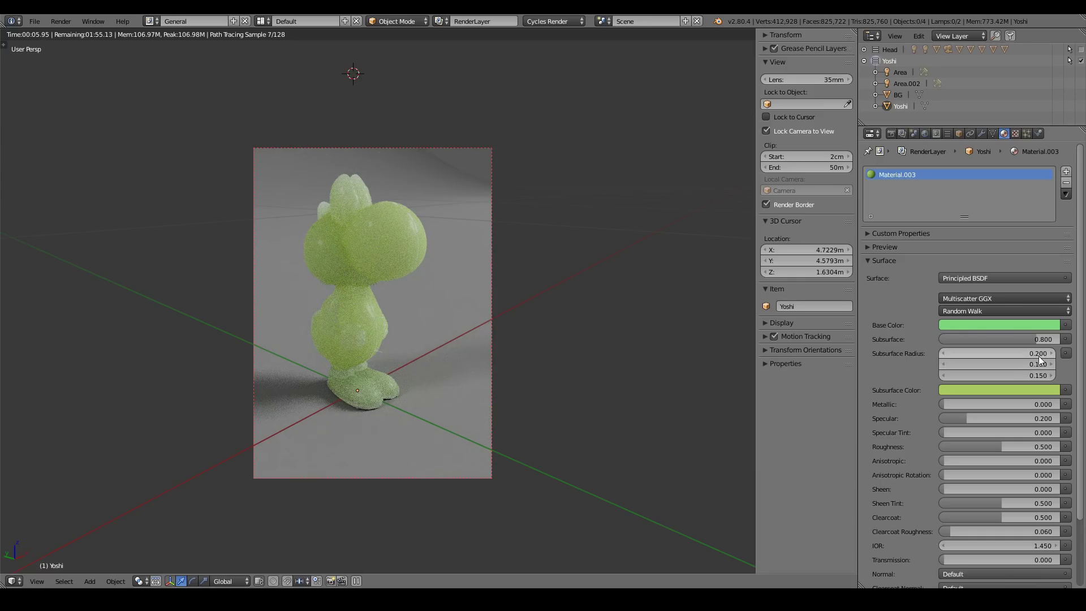
Set all three Subsurface Radius values to 0.05
left_click_drag(1022, 353, 1019, 364)
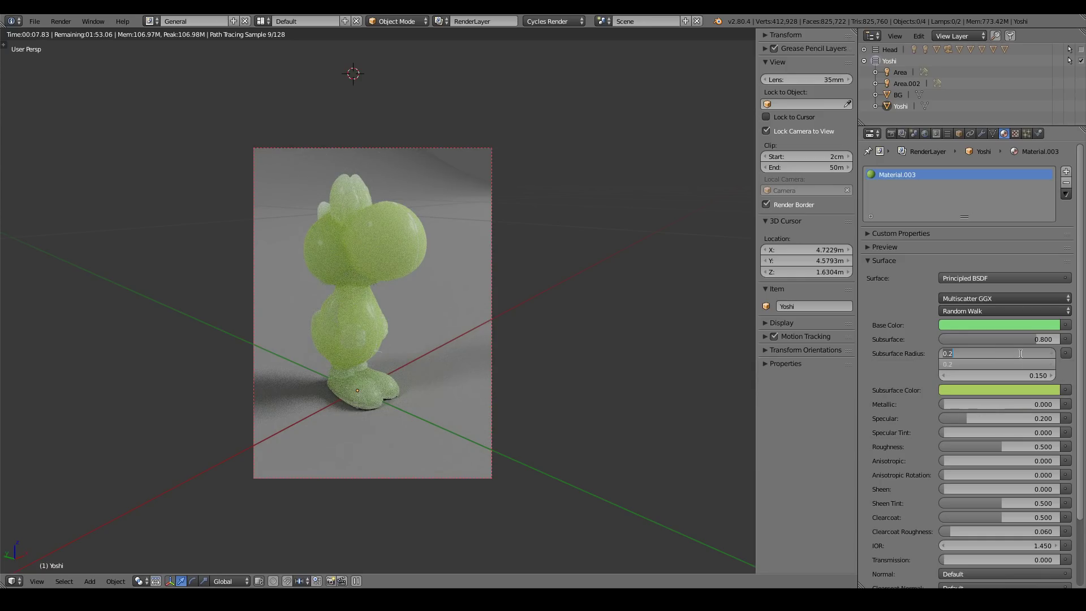
key("Return")
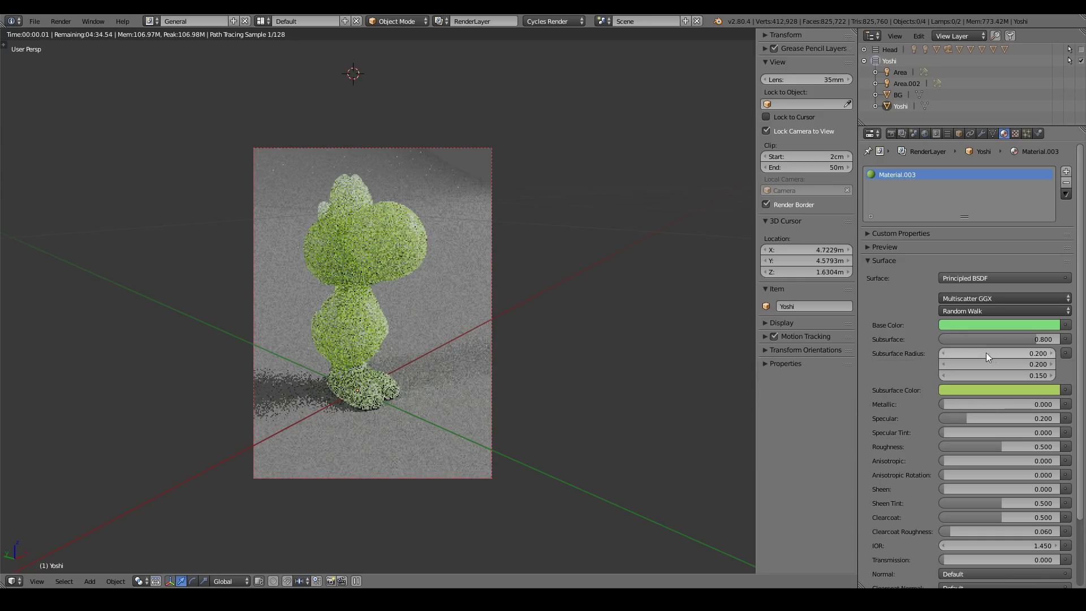
left_click_drag(991, 352, 992, 376)
type("0.05")
key("Return")
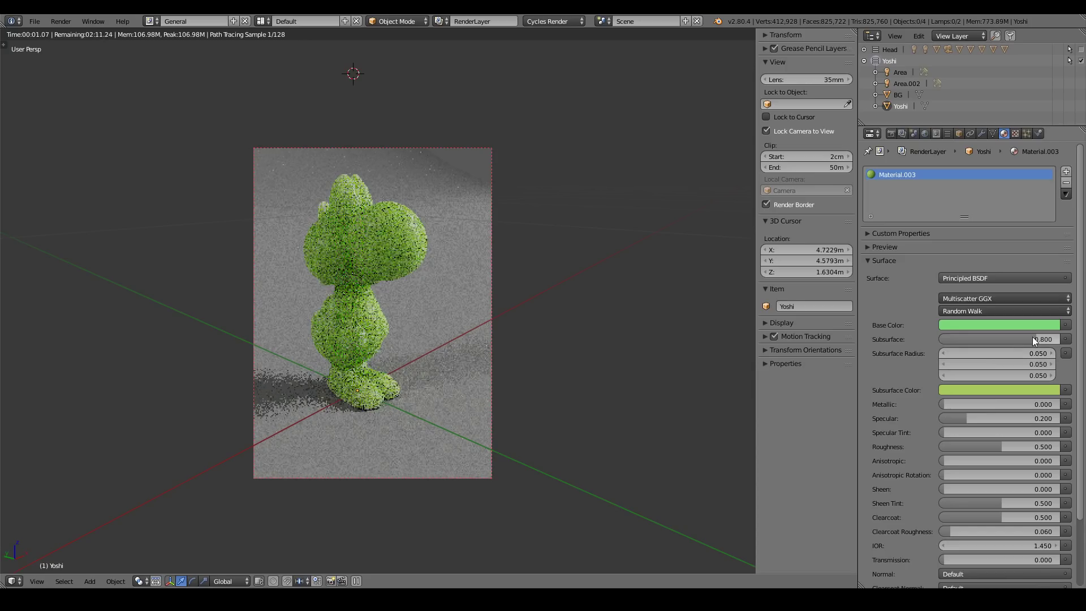
Raise Subsurface to 1.000 and set all three radius values to 0.010
left_click_drag(999, 339, 1024, 338)
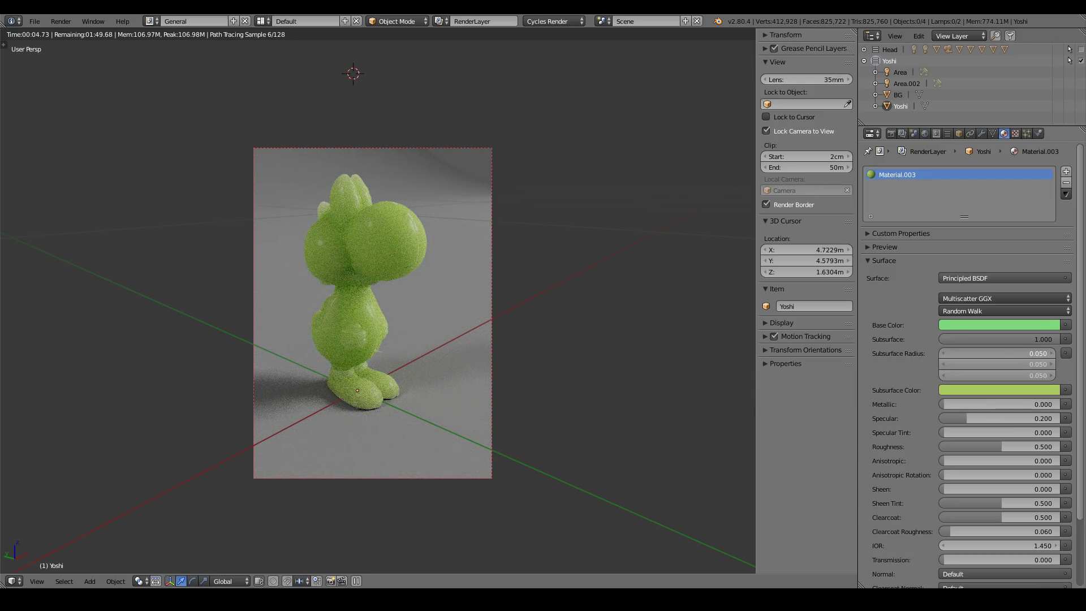
left_click(1001, 351)
key("Return")
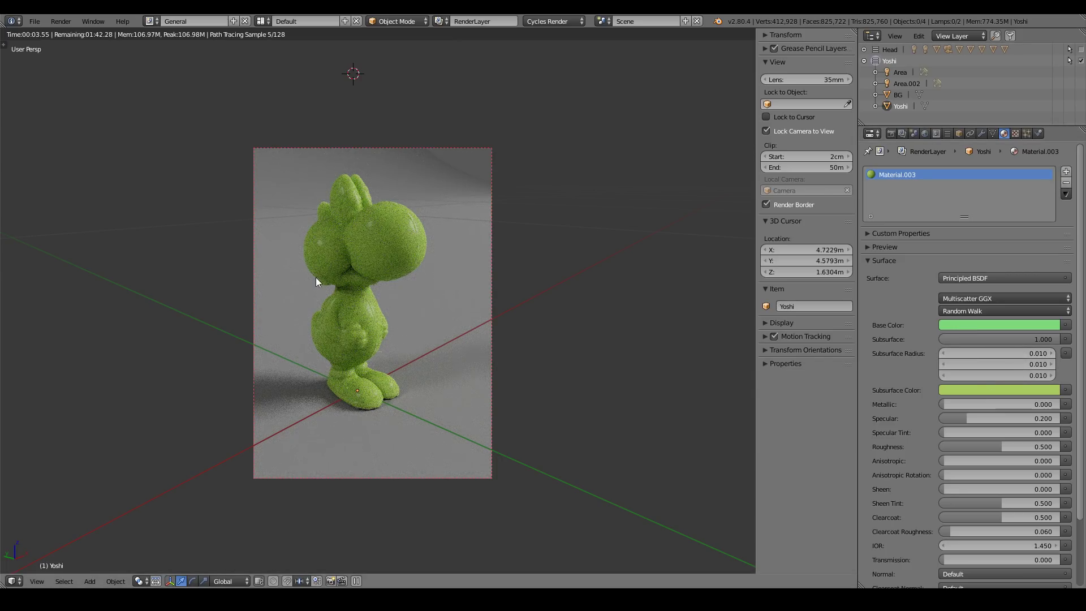
middle_click_drag(351, 277, 403, 278)
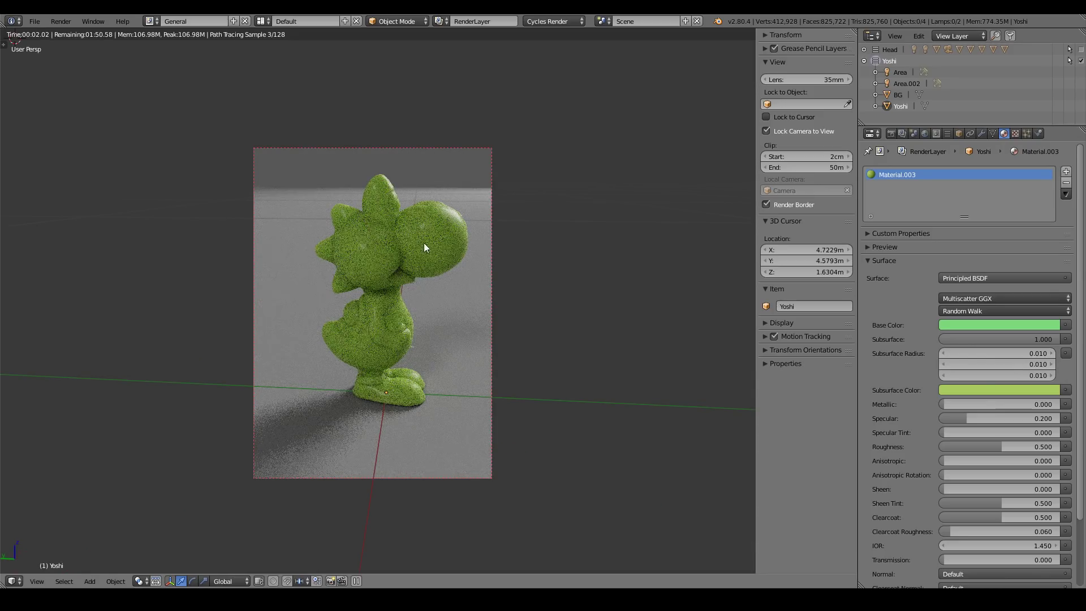
middle_click_drag(409, 260, 394, 233)
scroll(405, 233, "up", 5)
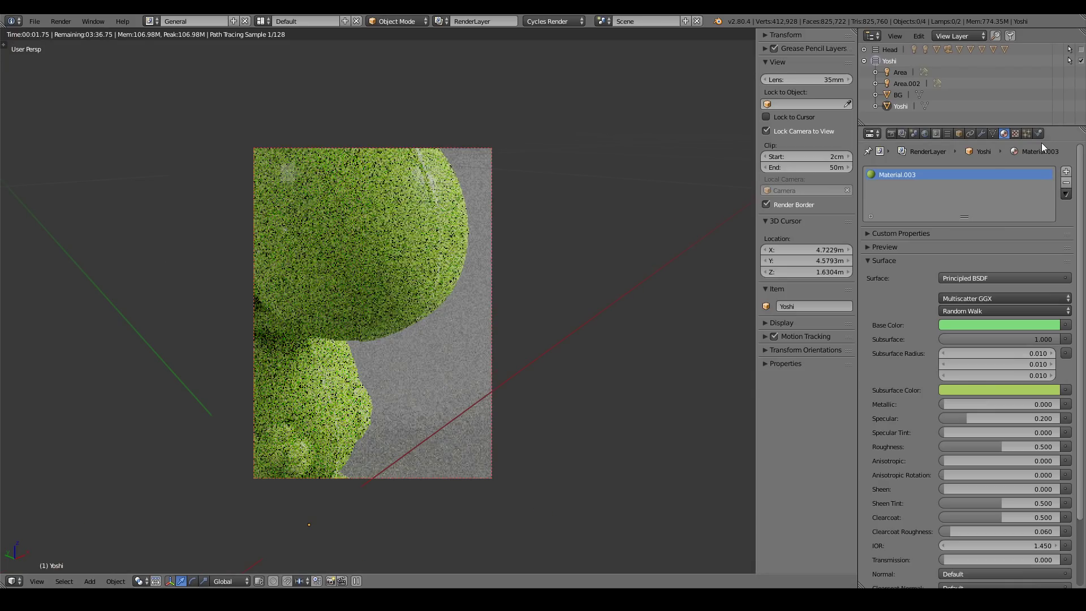
Set the Area lamp's emission Strength to 0
left_click(900, 72)
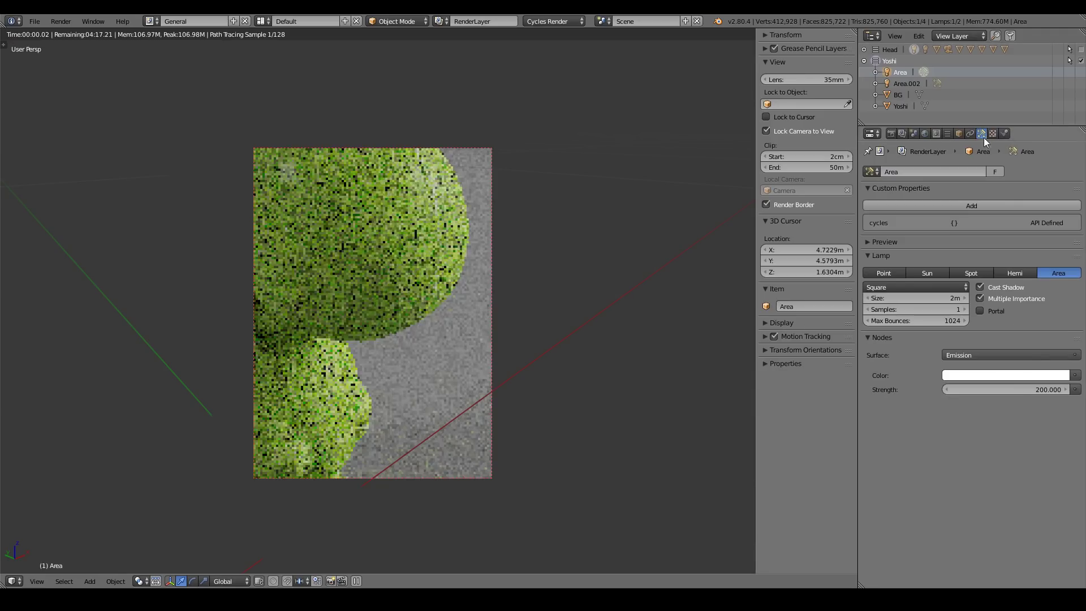
left_click(1016, 390)
type("0")
key("Return")
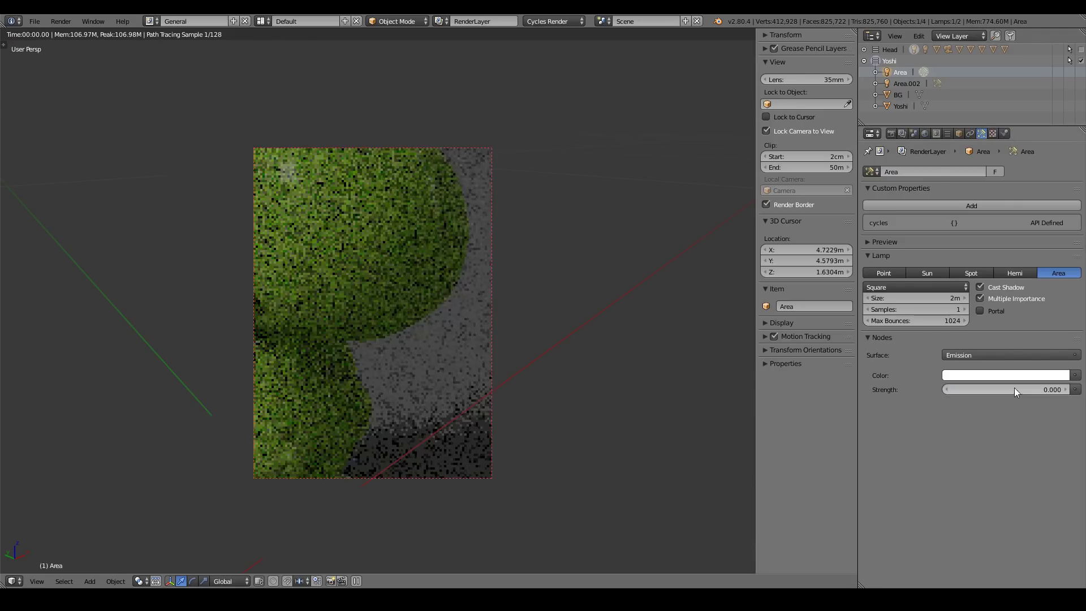
Set the Area.002 lamp's emission Strength to 0 as well
left_click(904, 83)
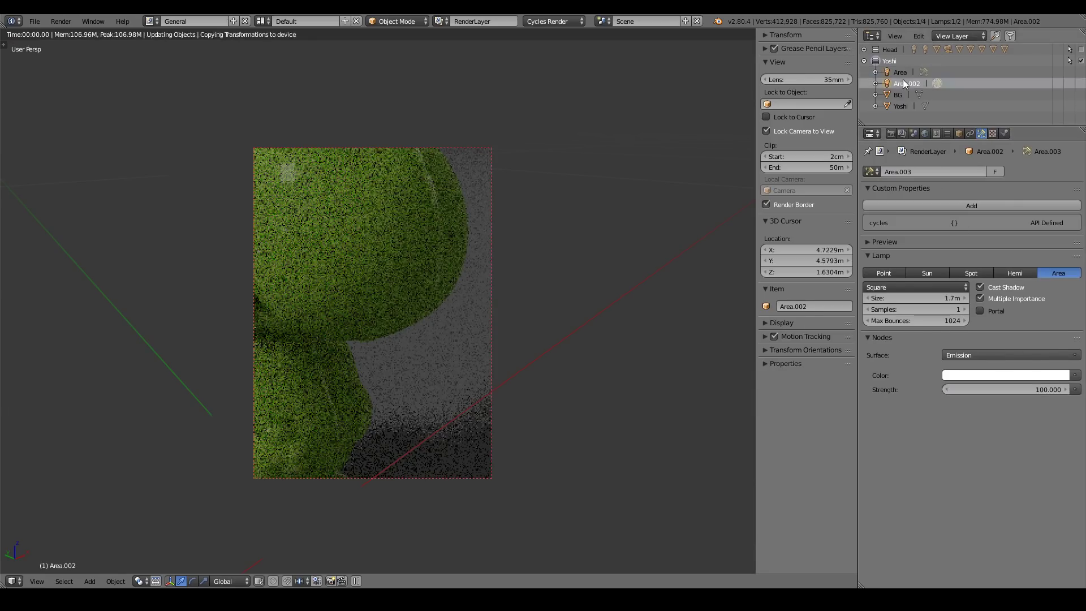
left_click(990, 389)
type("0")
key("Return")
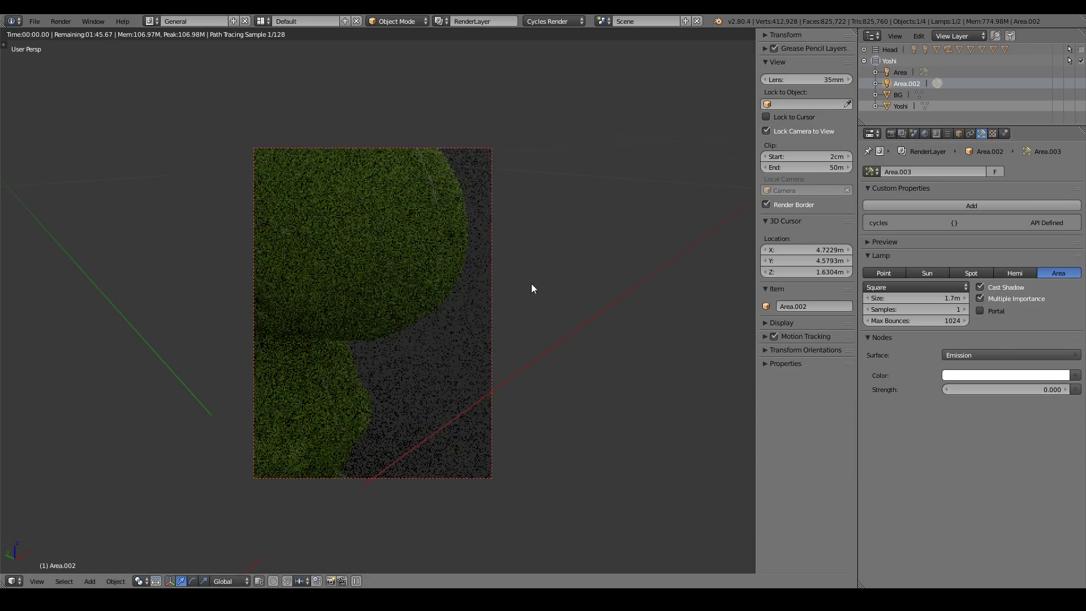
scroll(449, 257, "down", 3)
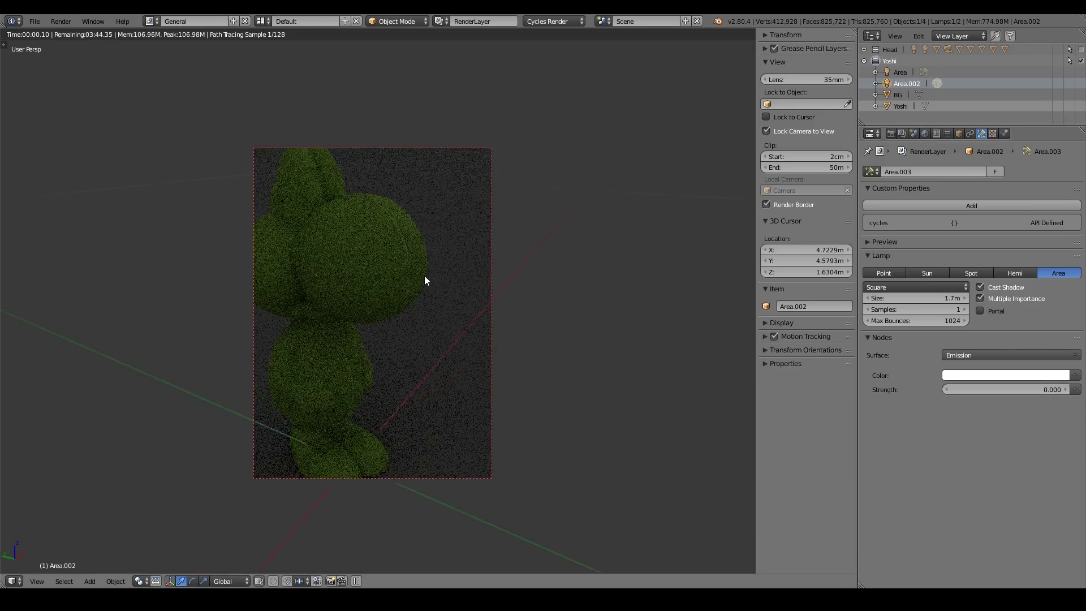
middle_click_drag(434, 273, 388, 279)
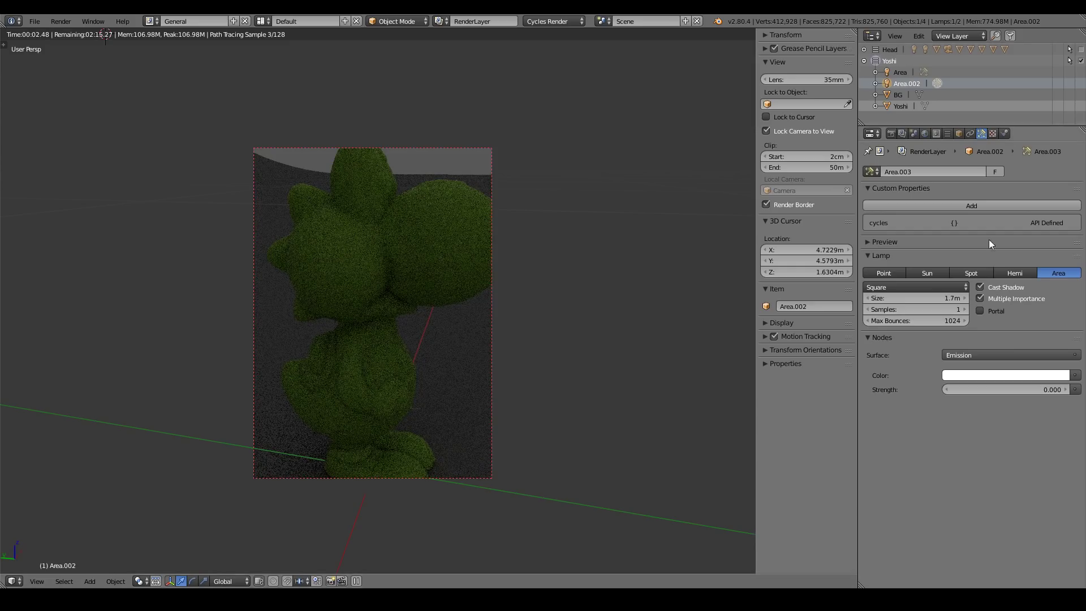
Lighten the World background colour to a much lighter grey and check Yoshi's render from several angles
left_click(925, 133)
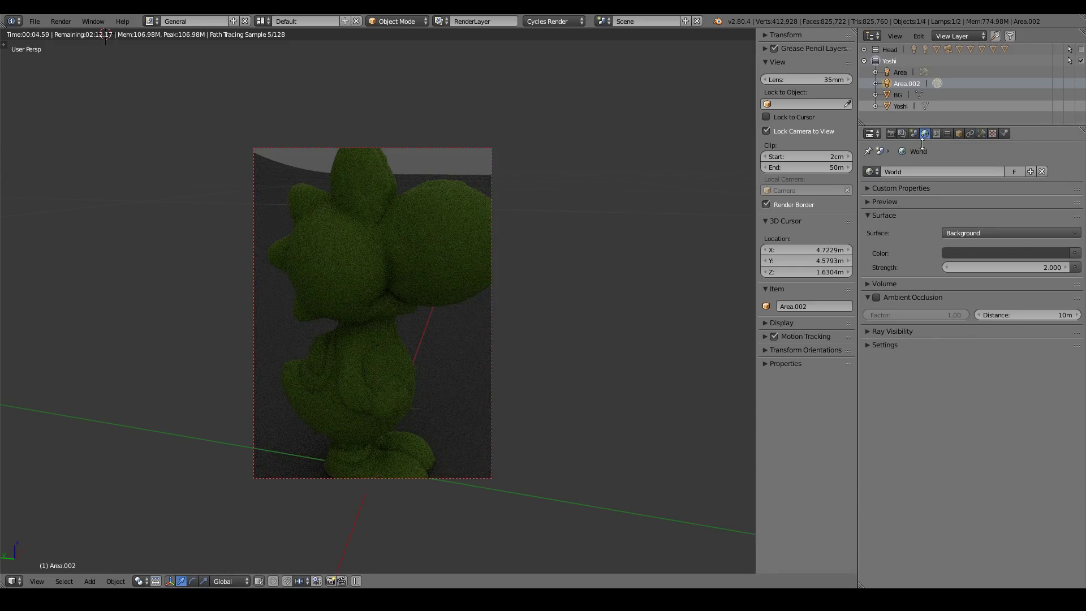
left_click(1017, 253)
left_click(1060, 136)
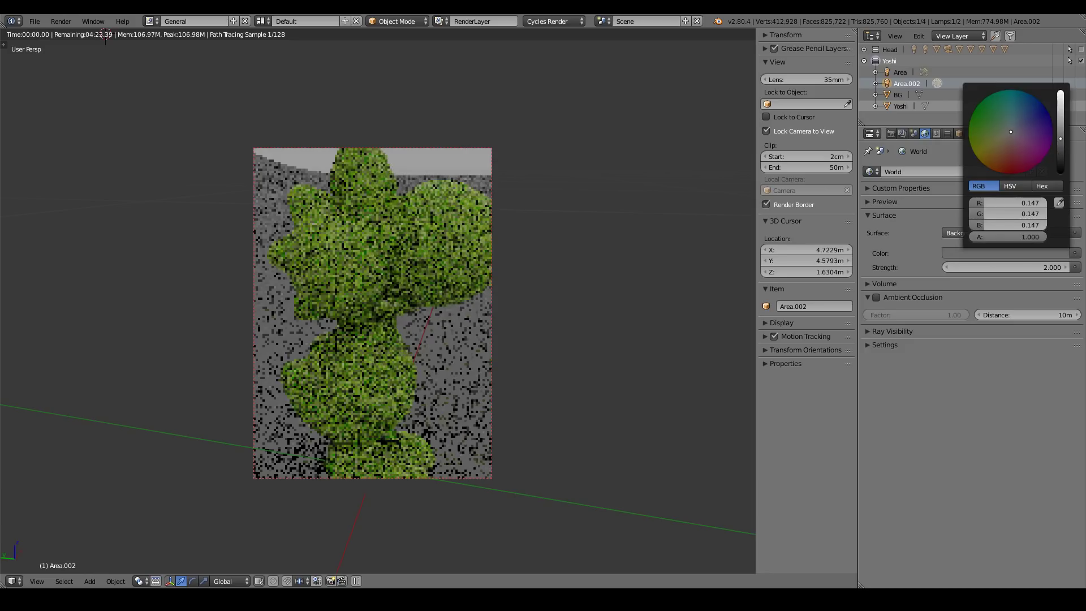
left_click_drag(1061, 135, 1065, 126)
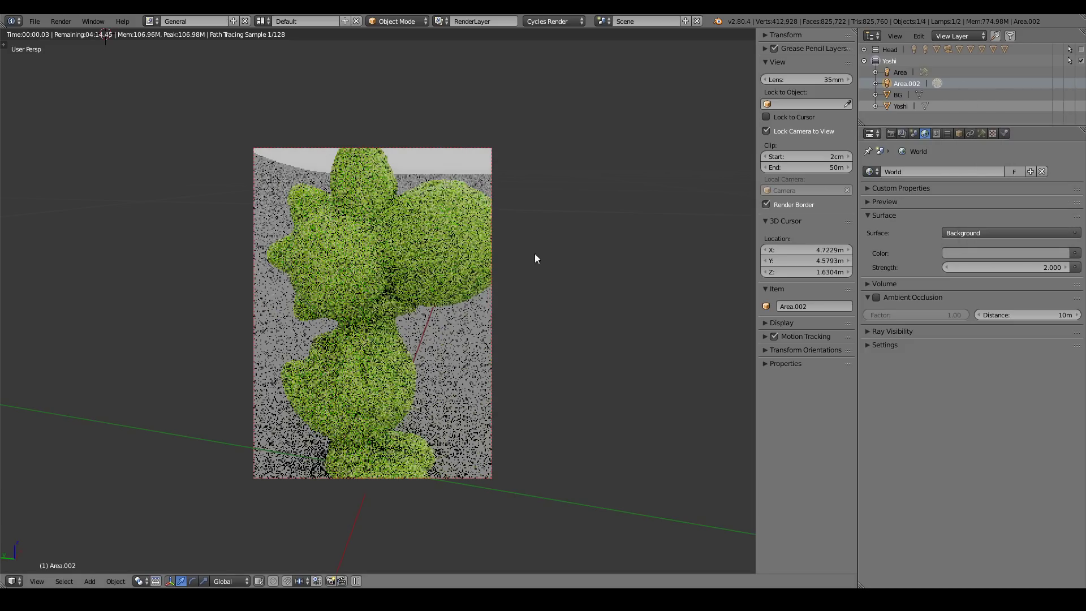
middle_click_drag(420, 291, 409, 290)
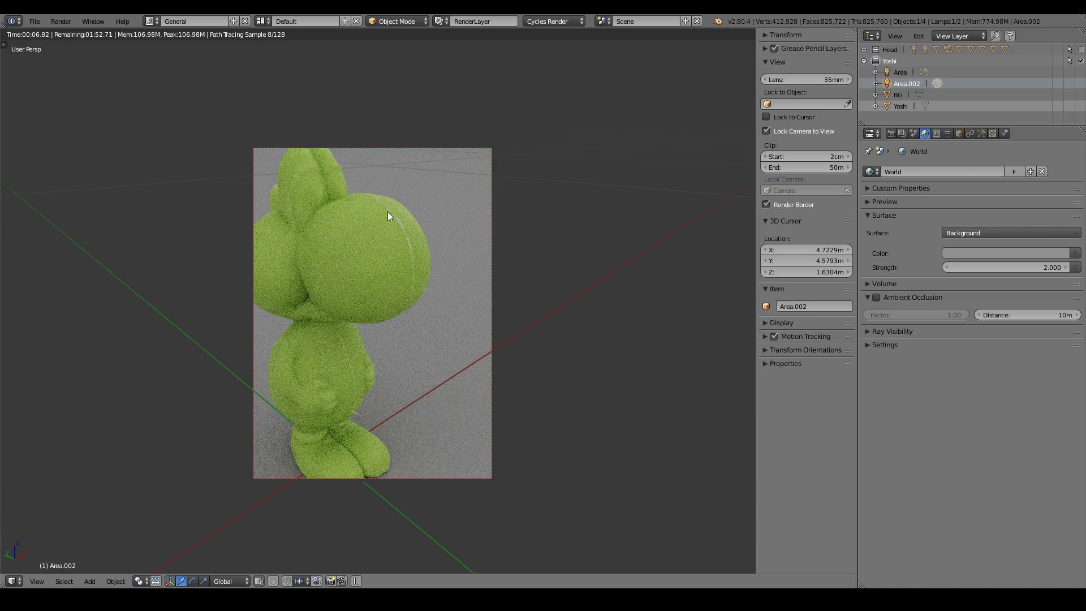
middle_click_drag(324, 304, 391, 297)
scroll(422, 293, "down", 3)
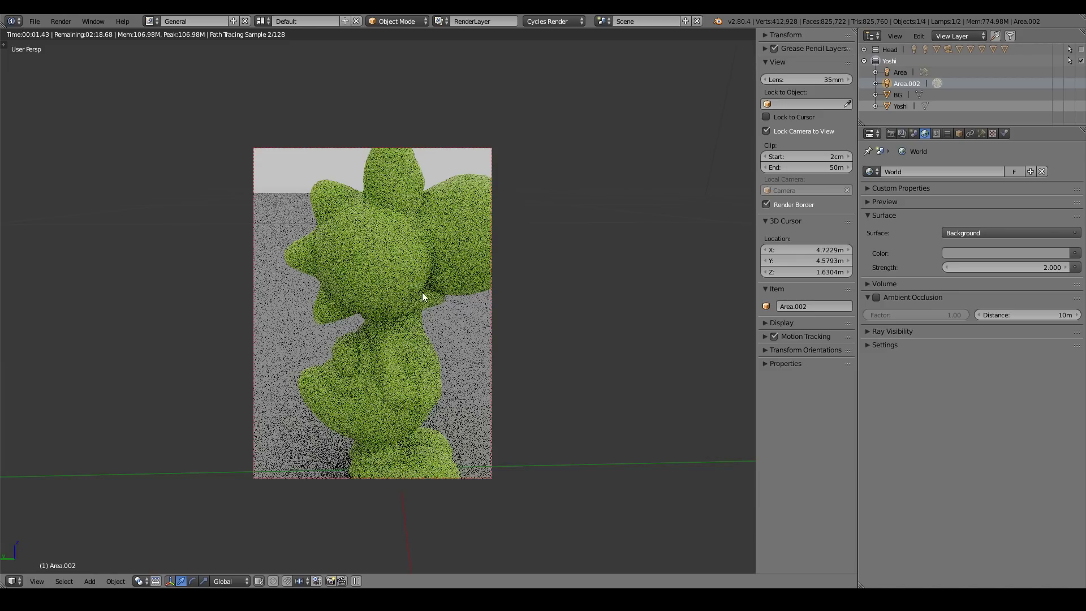
scroll(432, 298, "down", 2)
middle_click_drag(432, 298, 364, 277)
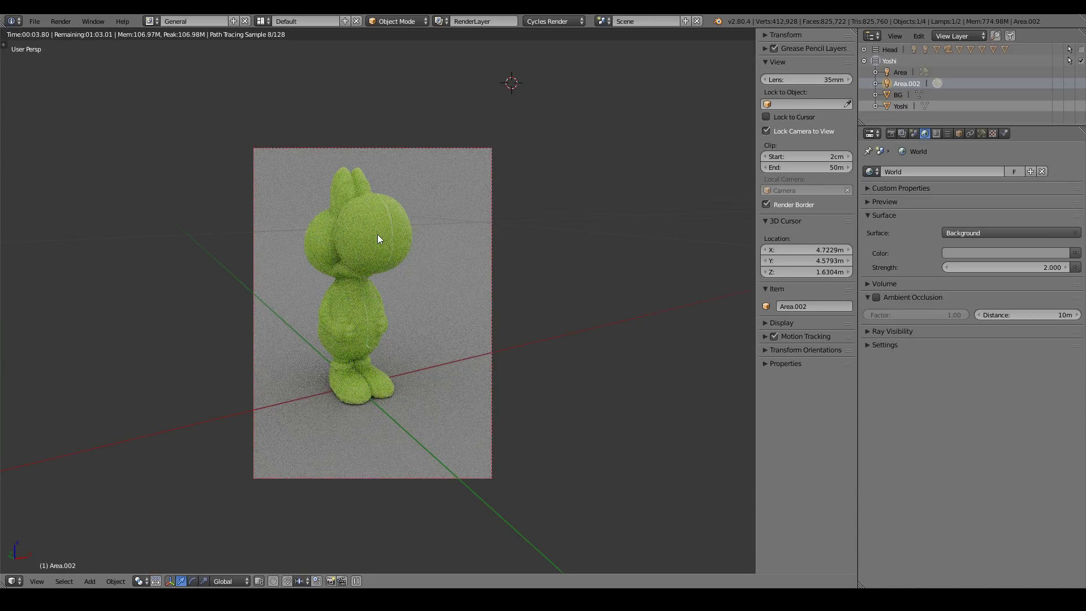
middle_click_drag(381, 242, 396, 256)
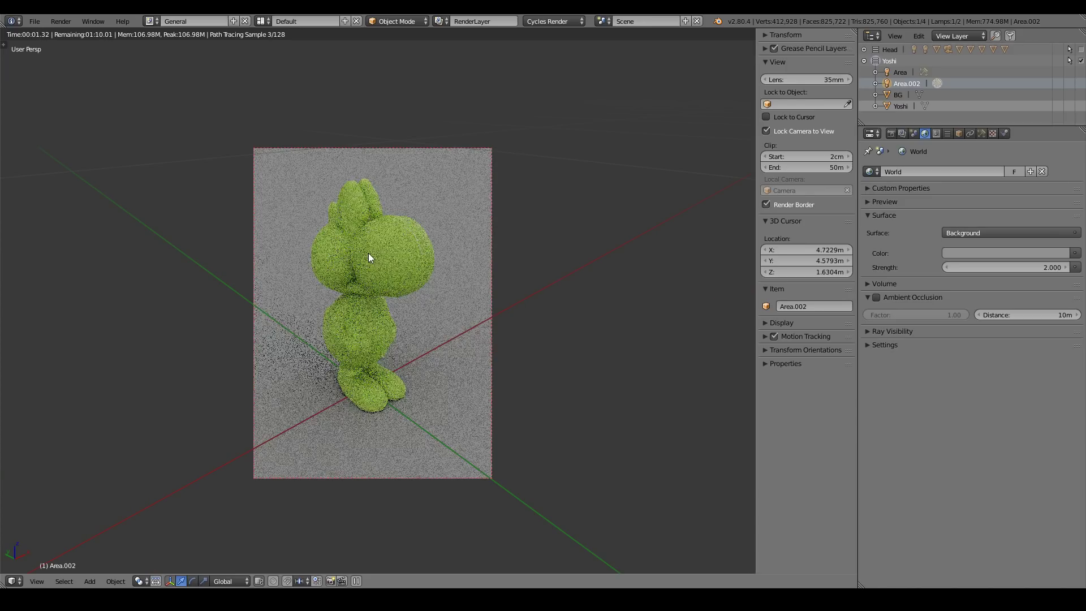